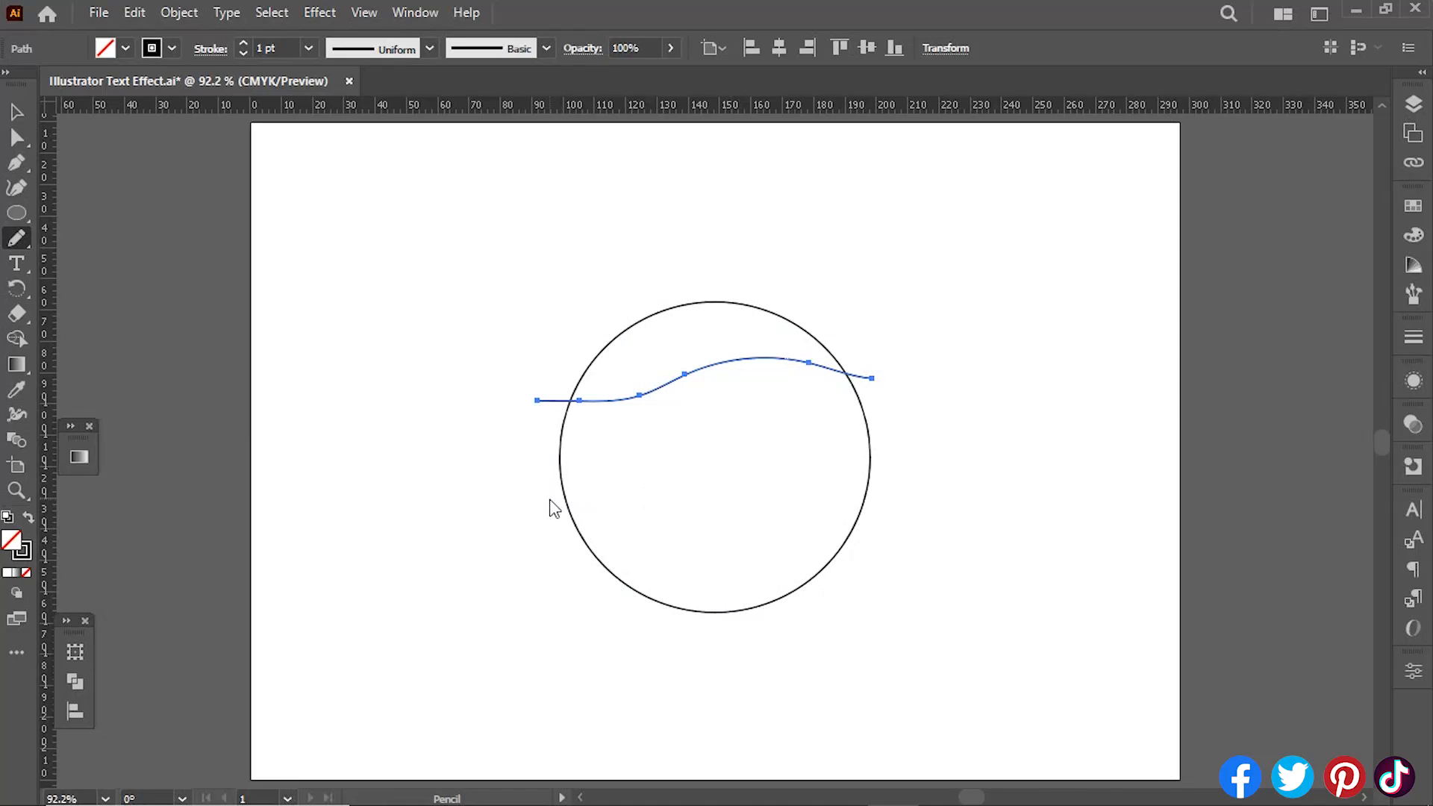
- Draw a second freehand curve across the lower part of the circle and split the circle along both curves with Pathfinder Divide
{"action": "left_click_drag", "start_coordinate": [910, 476], "coordinate": [910, 465]}
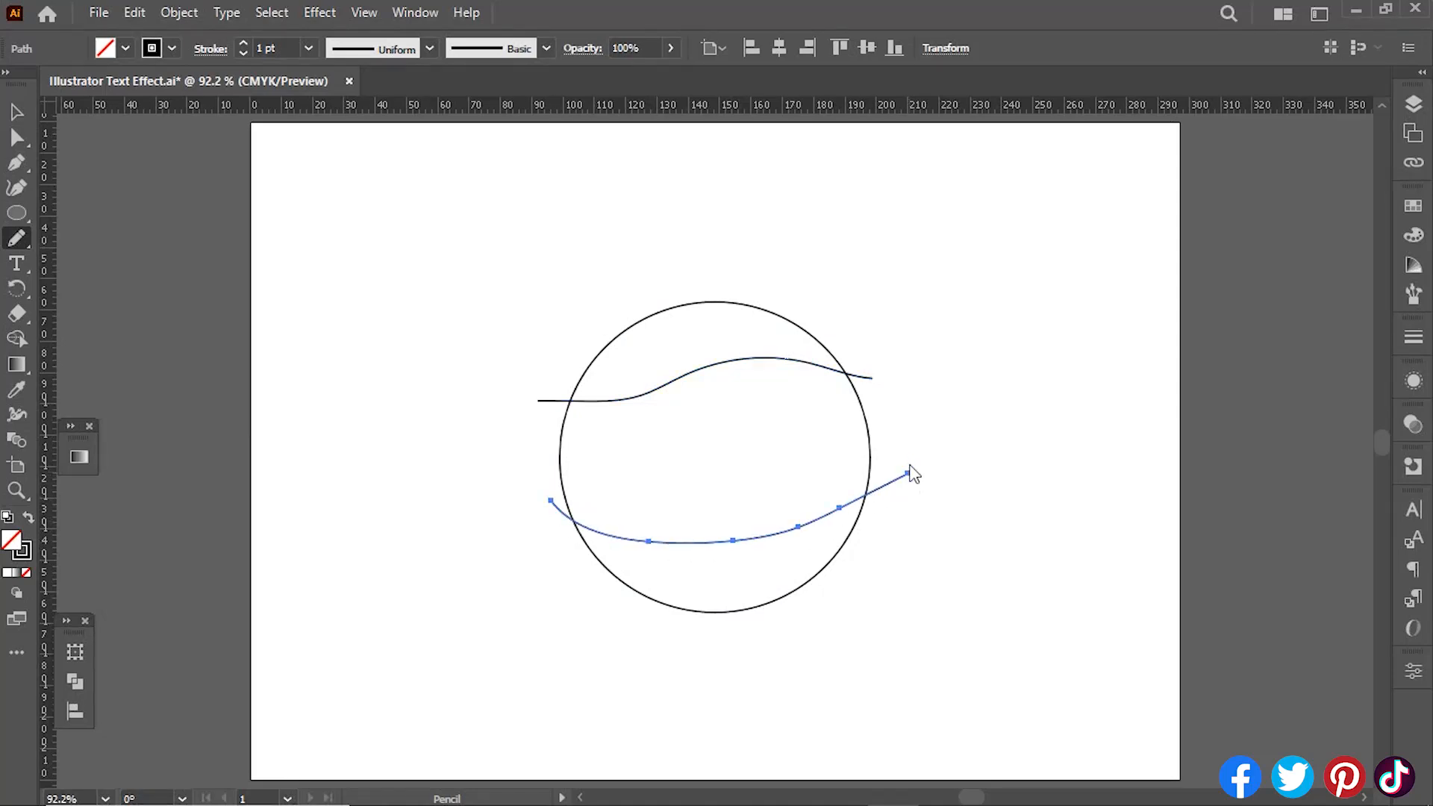
{"action": "left_click", "coordinate": [16, 111]}
{"action": "key", "text": "ctrl+a"}
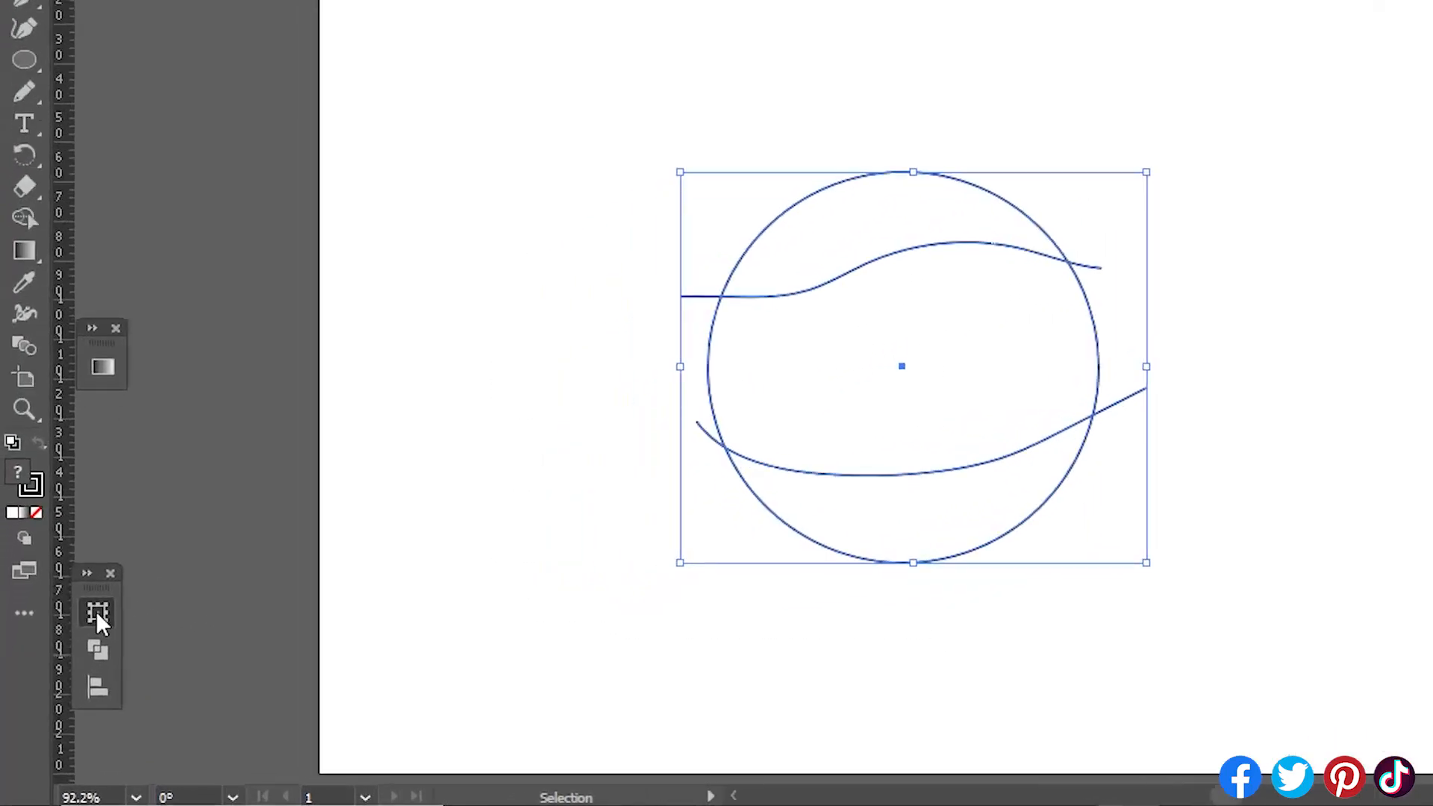
{"action": "left_click", "coordinate": [75, 671]}
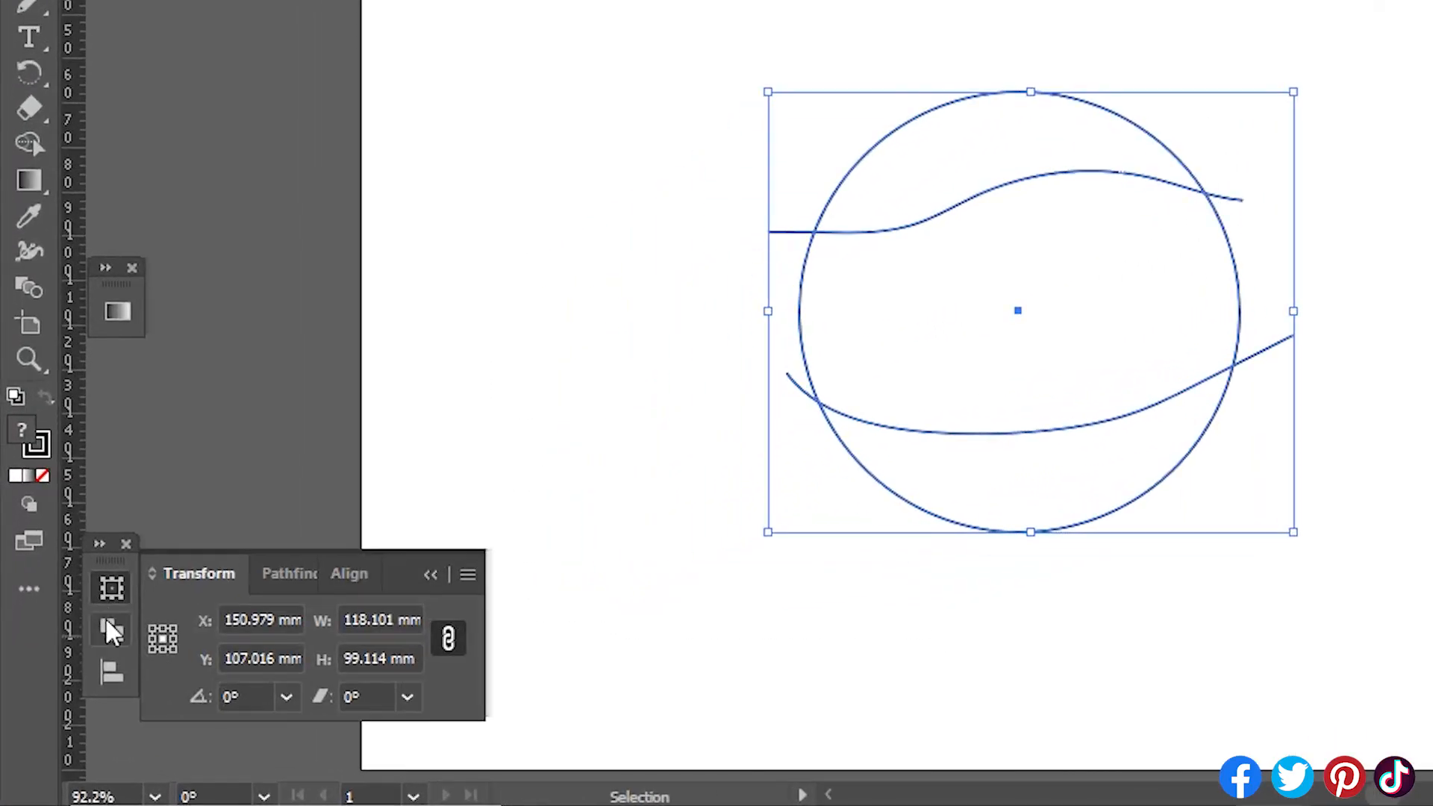
{"action": "left_click", "coordinate": [176, 731]}
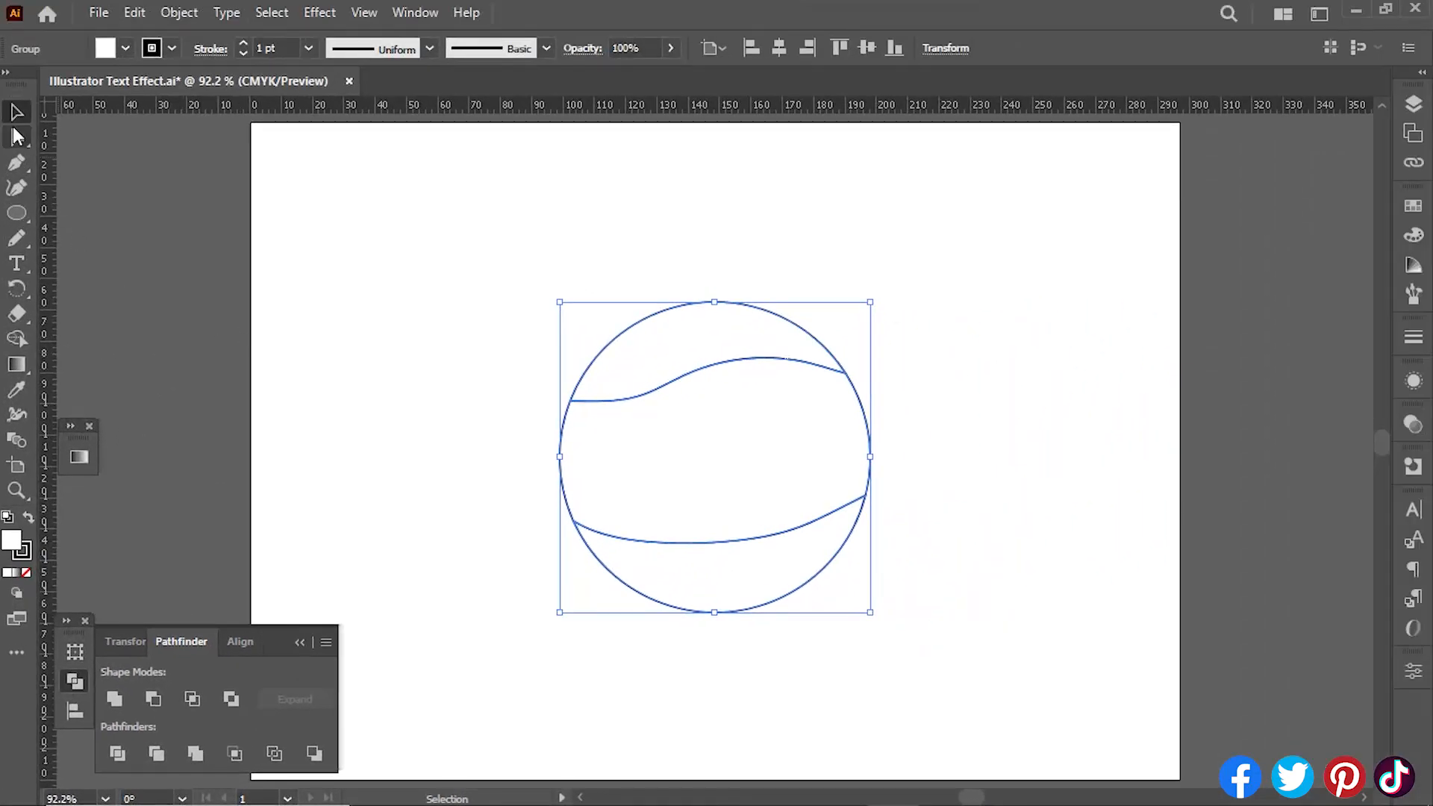
- Ungroup the divided circle into its separate pieces
{"action": "left_click", "coordinate": [18, 137]}
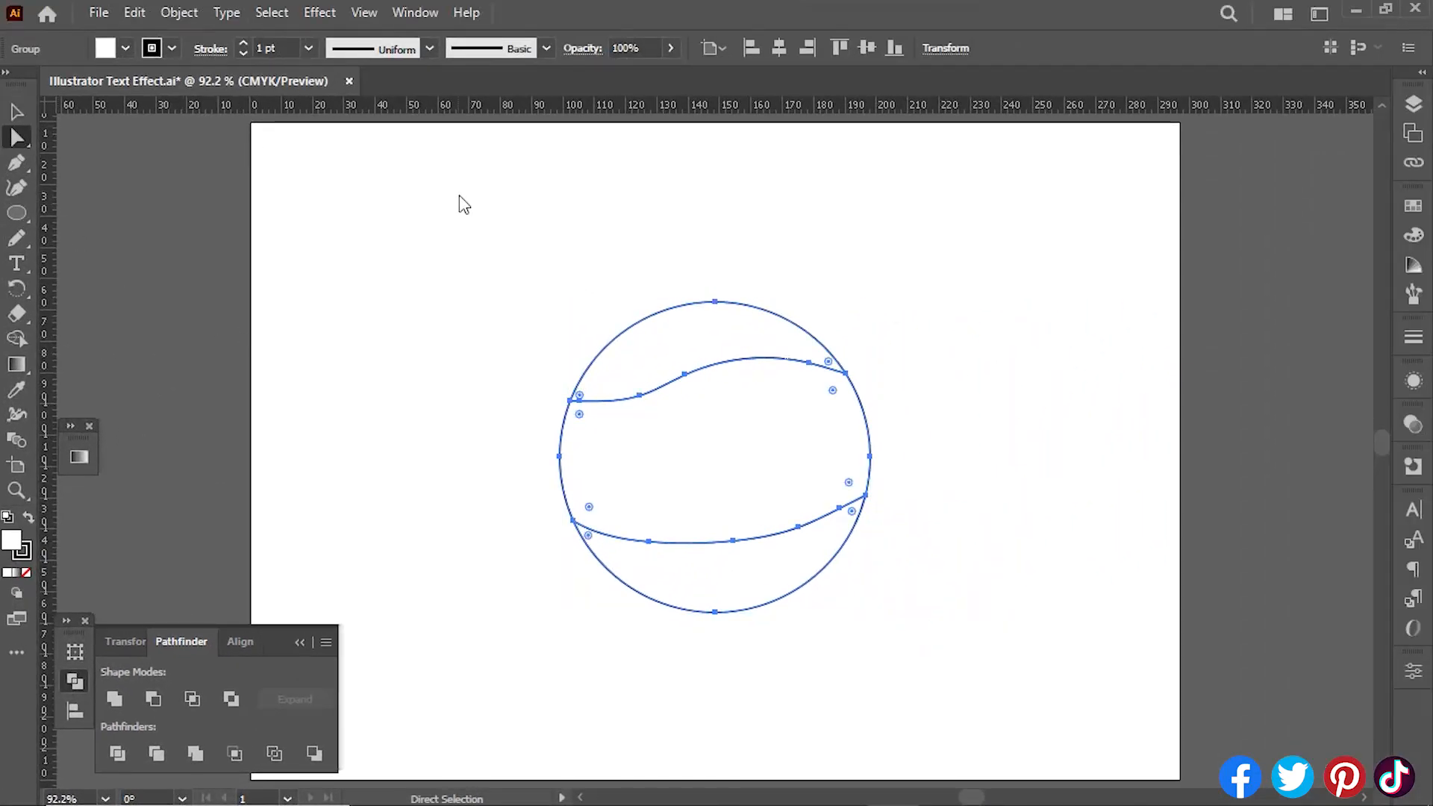
{"action": "left_click", "coordinate": [185, 13]}
{"action": "left_click", "coordinate": [270, 134]}
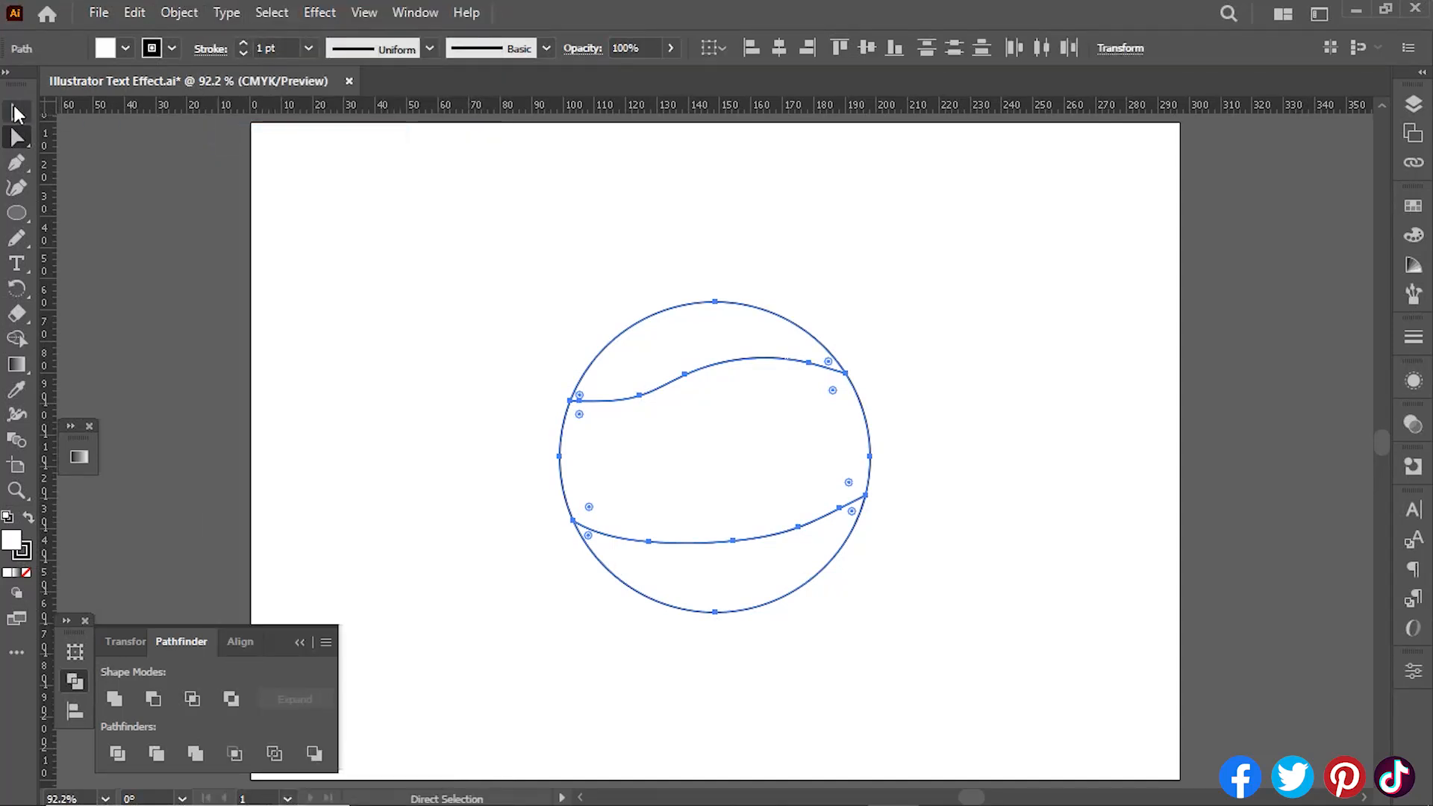
- Nudge the upper circle piece upward to open a narrow gap above the middle piece
{"action": "left_click", "coordinate": [18, 113]}
{"action": "left_click", "coordinate": [674, 286]}
{"action": "left_click", "coordinate": [663, 317]}
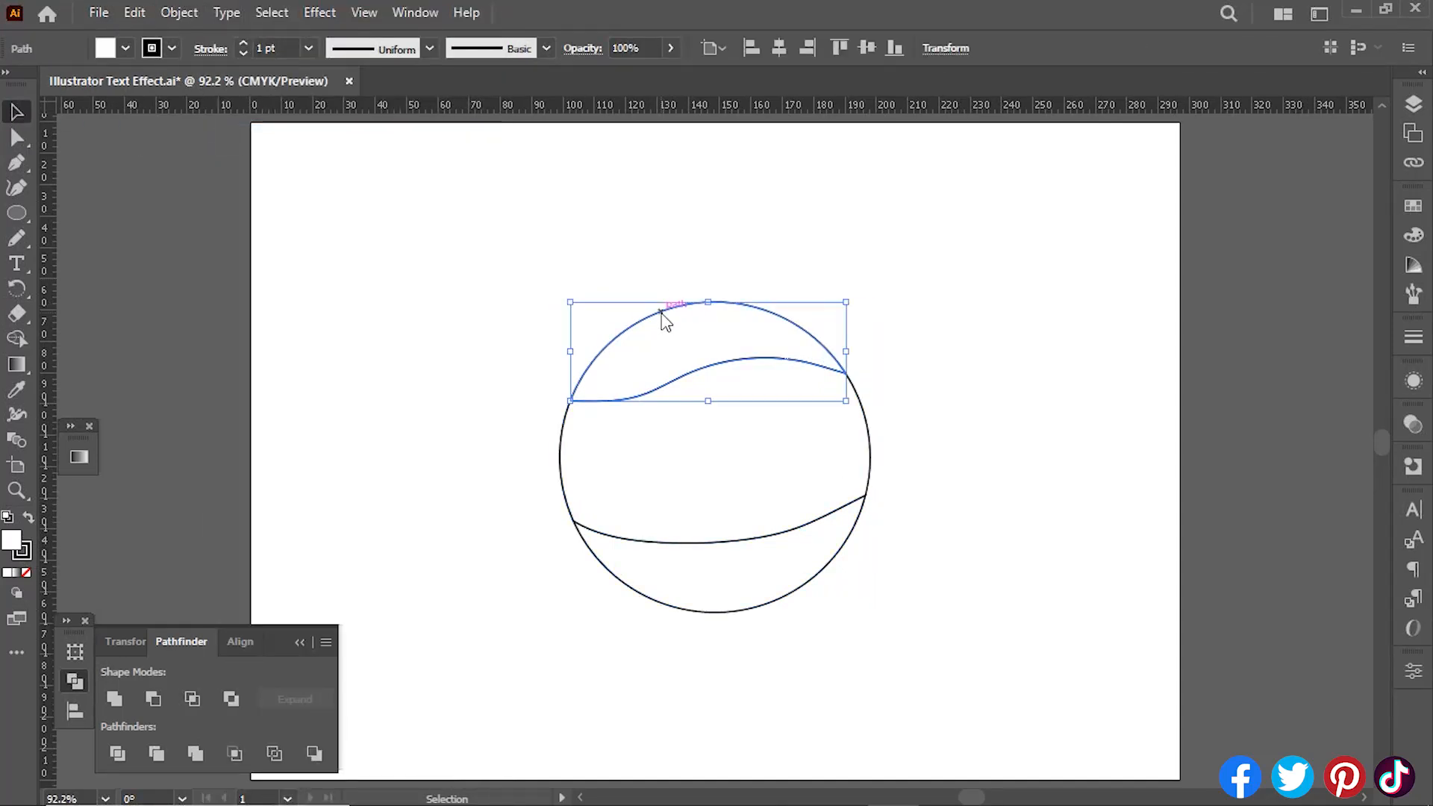
{"action": "key", "text": "Up"}
{"action": "key", "text": "Up"}
{"action": "key", "text": "Up"}
{"action": "key", "text": "Up"}
{"action": "key", "text": "Up"}
{"action": "key", "text": "Up"}
{"action": "key", "text": "Up"}
{"action": "key", "text": "Up"}
{"action": "key", "text": "Up"}
{"action": "key", "text": "Up"}
{"action": "key", "text": "Up"}
- Nudge the lower circle piece downward to open a narrow gap below the middle piece, and deselect it
{"action": "left_click", "coordinate": [776, 591]}
{"action": "key", "text": "Down"}
{"action": "key", "text": "Down"}
{"action": "key", "text": "Down"}
{"action": "key", "text": "Down"}
{"action": "key", "text": "Down"}
{"action": "key", "text": "Down"}
{"action": "key", "text": "Down"}
{"action": "key", "text": "Down"}
{"action": "key", "text": "Down"}
{"action": "key", "text": "Down"}
{"action": "key", "text": "Down"}
{"action": "key", "text": "Down"}
{"action": "key", "text": "Down"}
{"action": "key", "text": "Down"}
{"action": "left_click", "coordinate": [1052, 453]}
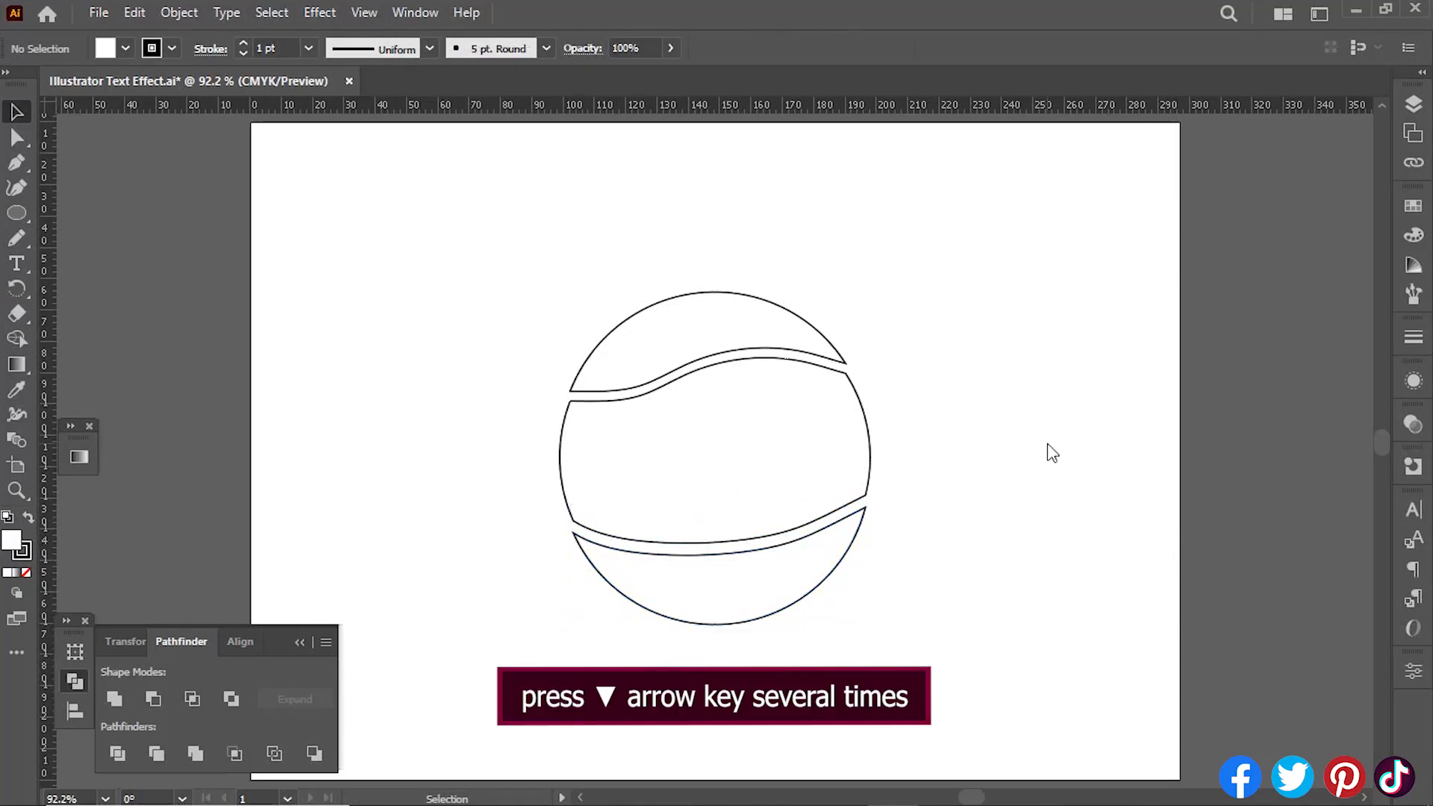
- Add the text DEE in the empty area above and to the right of the circle
{"action": "left_click", "coordinate": [19, 262]}
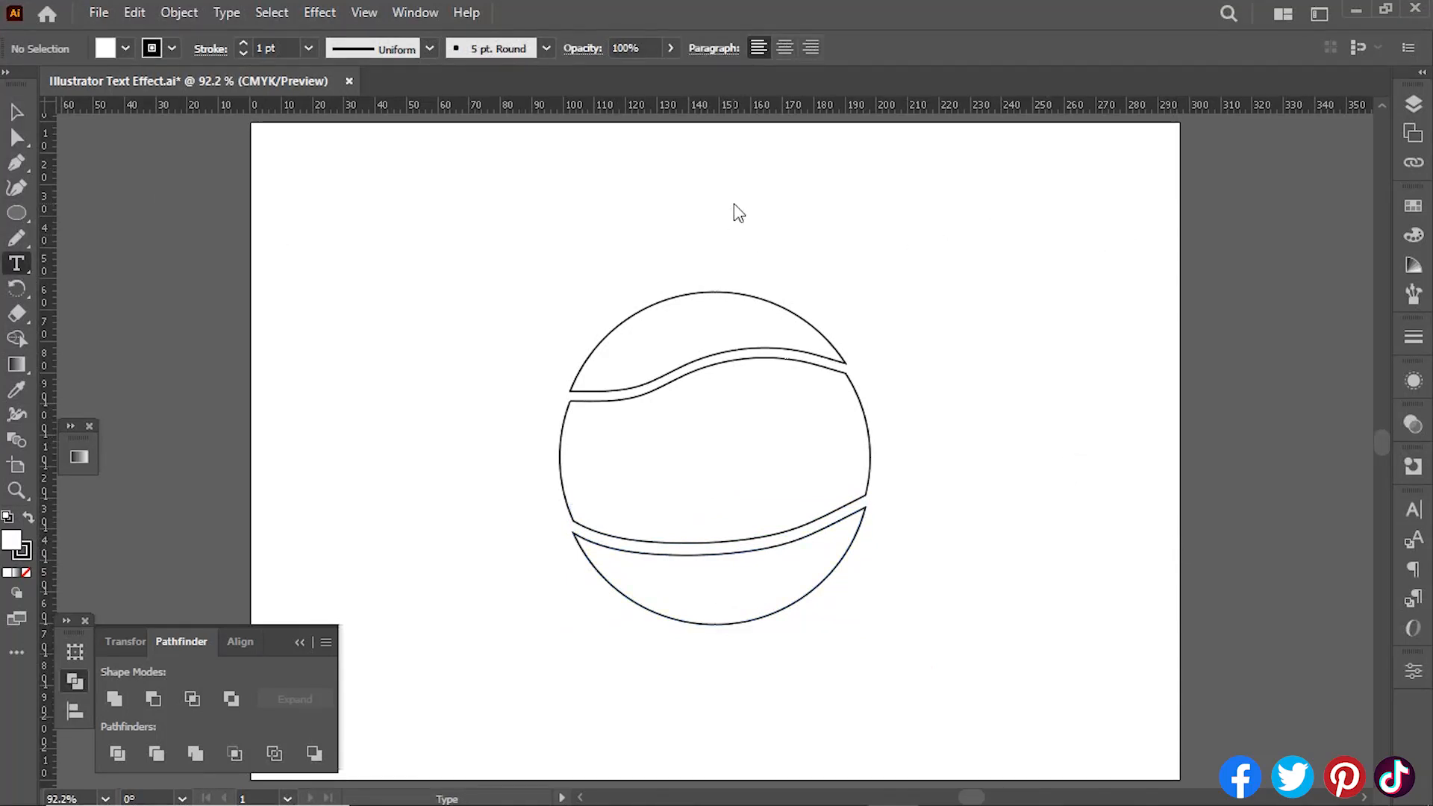
{"action": "left_click", "coordinate": [898, 203]}
{"action": "type", "text": "DEE"}
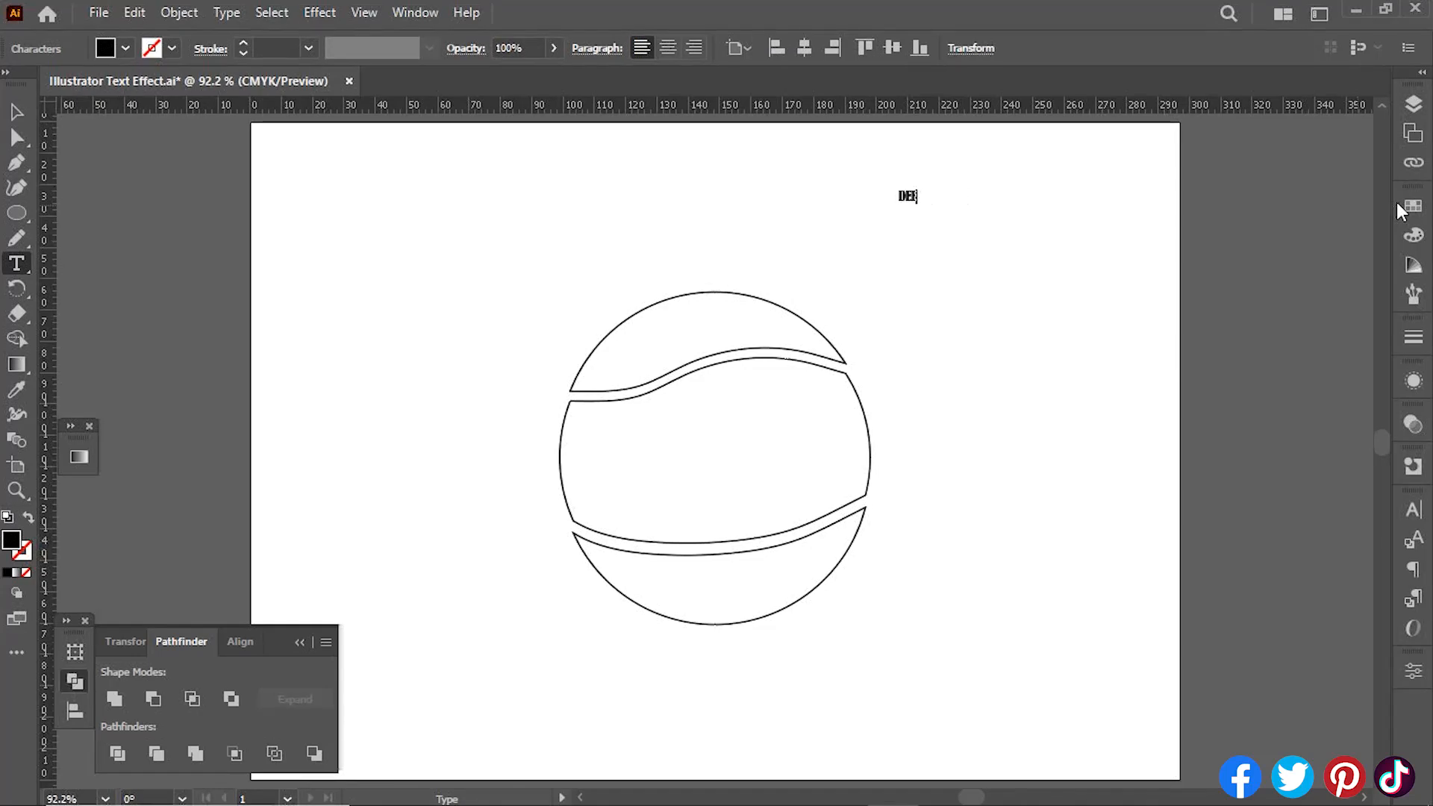
- Enlarge the DEE text and place two copies of it stacked below
{"action": "left_click", "coordinate": [19, 113]}
{"action": "left_click_drag", "start_coordinate": [916, 206], "coordinate": [947, 349]}
{"action": "left_click", "coordinate": [942, 282]}
- Change the middle text copy to DESIGN and the lowest one to GRAPHICS
{"action": "double_click", "coordinate": [941, 253]}
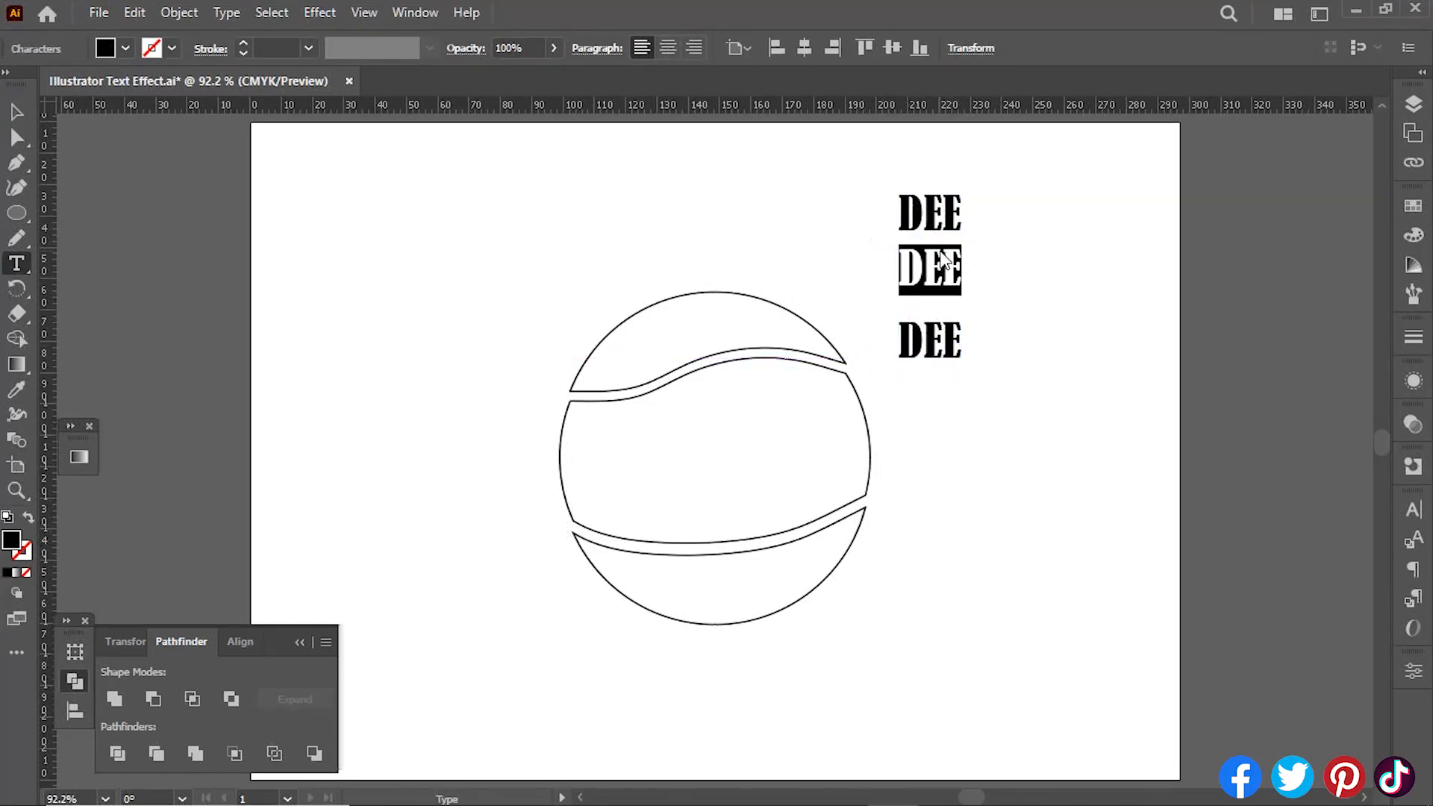
{"action": "type", "text": "DESIGN"}
{"action": "double_click", "coordinate": [937, 345]}
{"action": "type", "text": "GRAPHICS"}
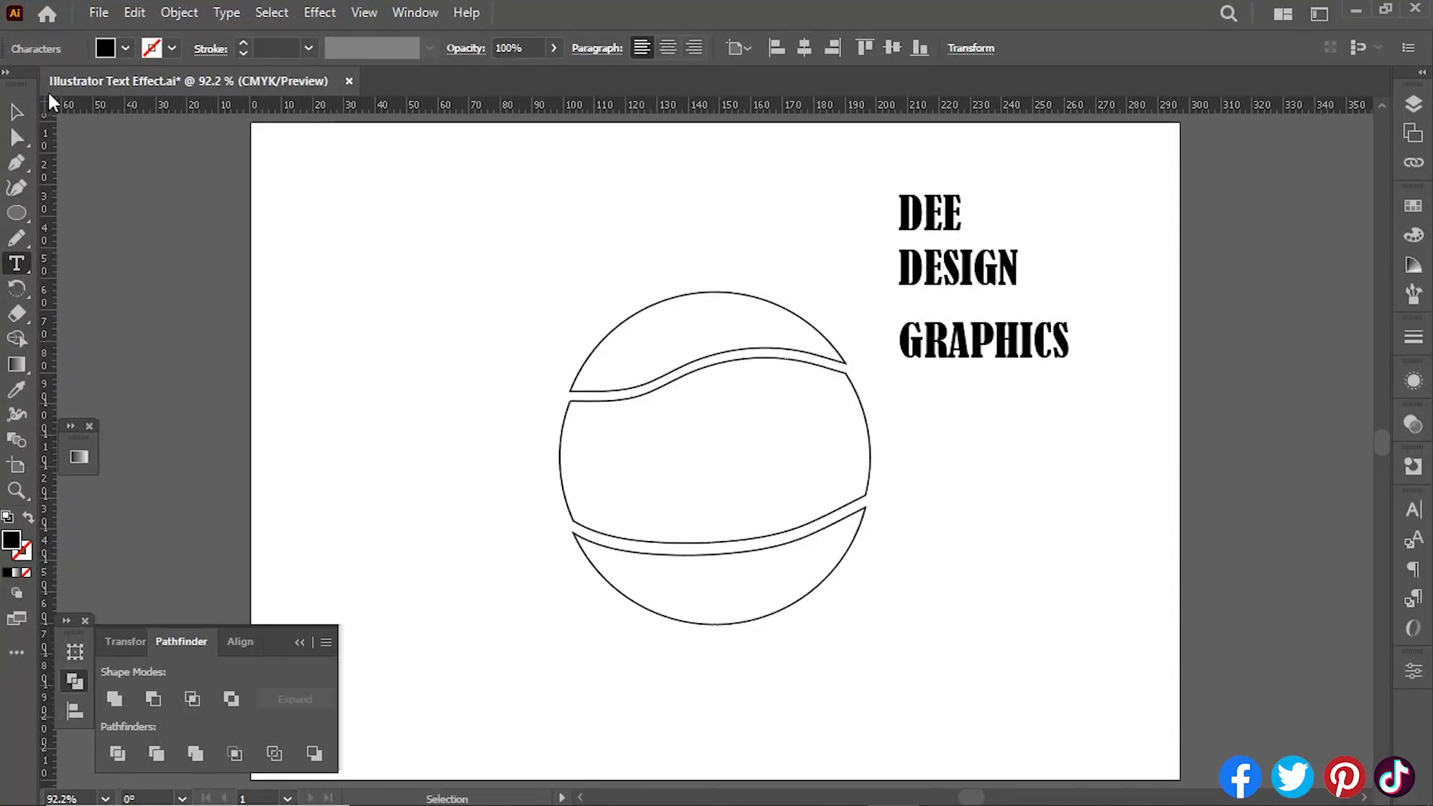
{"action": "key", "text": "Escape"}
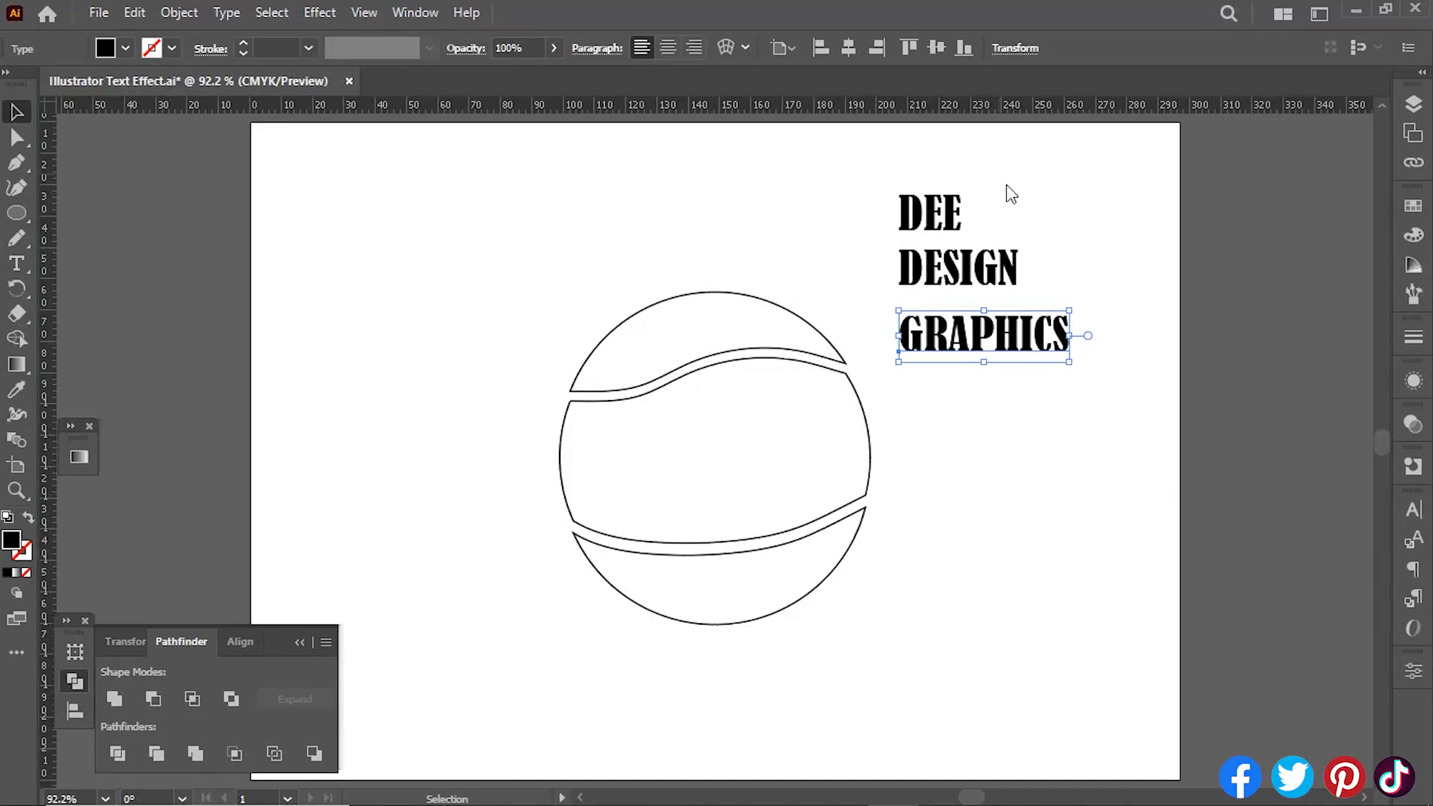
- Place DEE on the upper circle piece, DESIGN on the middle piece and GRAPHICS on the lower piece
{"action": "left_click", "coordinate": [1004, 185]}
{"action": "left_click_drag", "start_coordinate": [970, 210], "coordinate": [748, 322]}
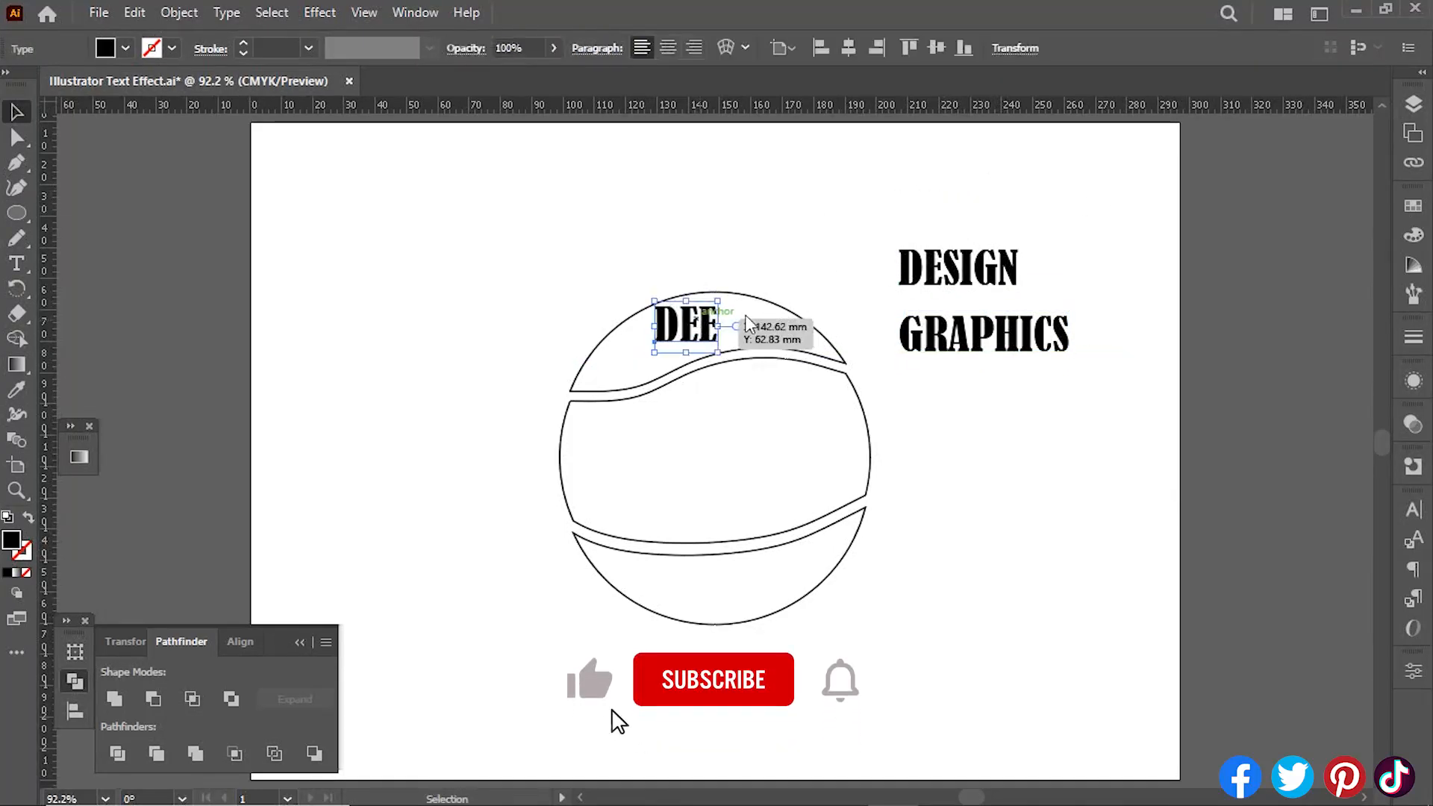
{"action": "left_click_drag", "start_coordinate": [993, 270], "coordinate": [815, 456]}
{"action": "left_click_drag", "start_coordinate": [992, 347], "coordinate": [733, 635]}
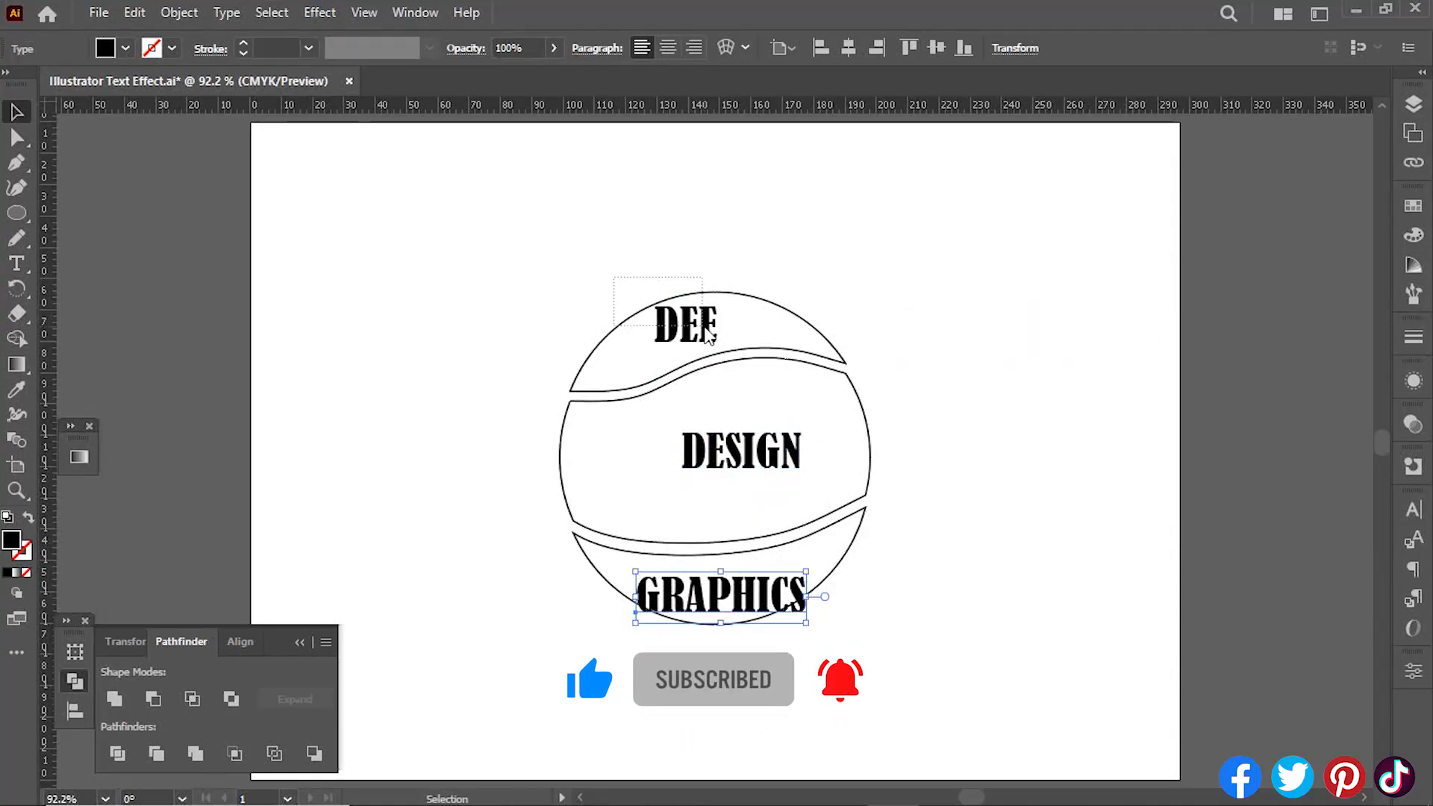
- Try to envelope-distort DEE with the upper circle piece using Make with Top Object
{"action": "left_click_drag", "start_coordinate": [705, 328], "coordinate": [1013, 221]}
{"action": "left_click", "coordinate": [178, 12]}
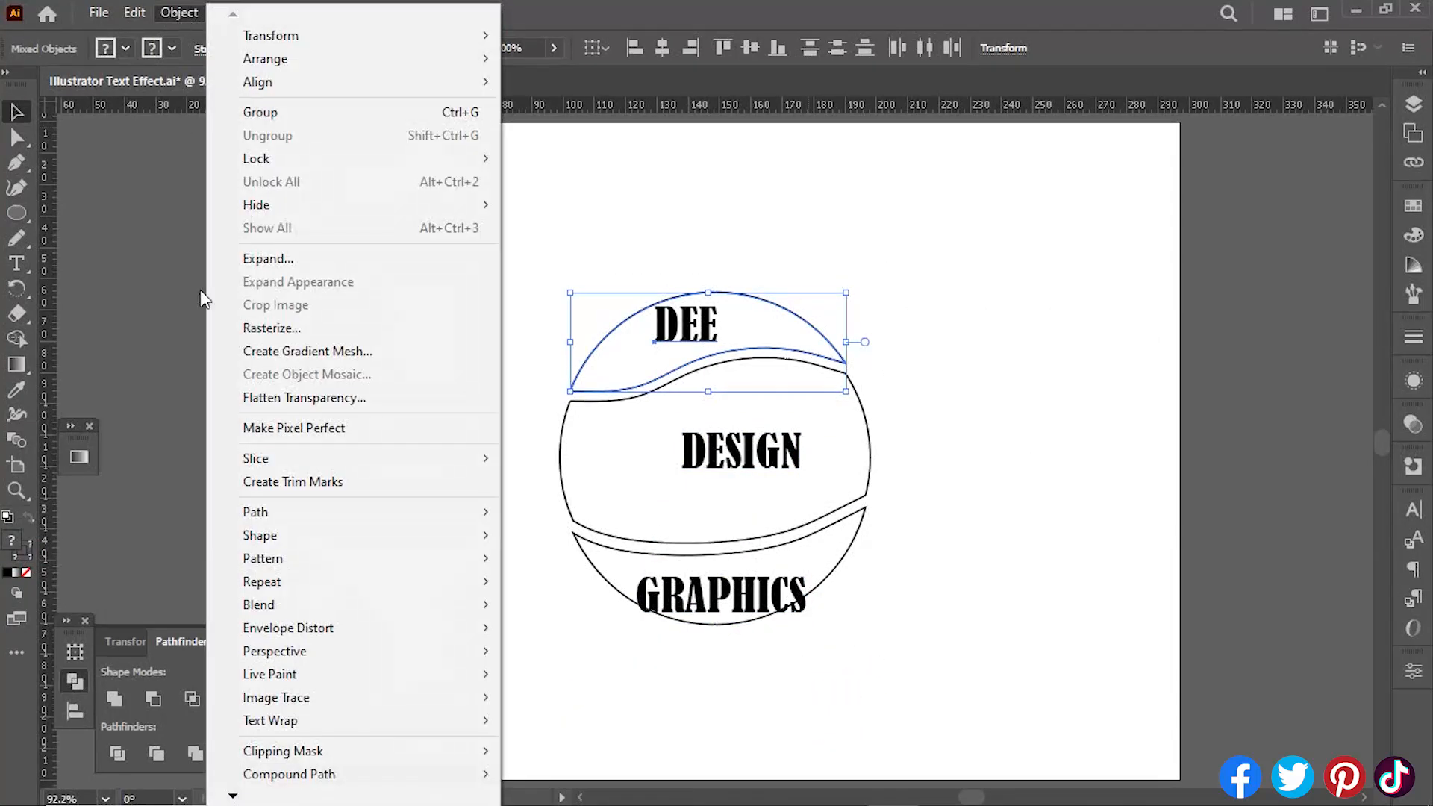
{"action": "mouse_move", "coordinate": [467, 640]}
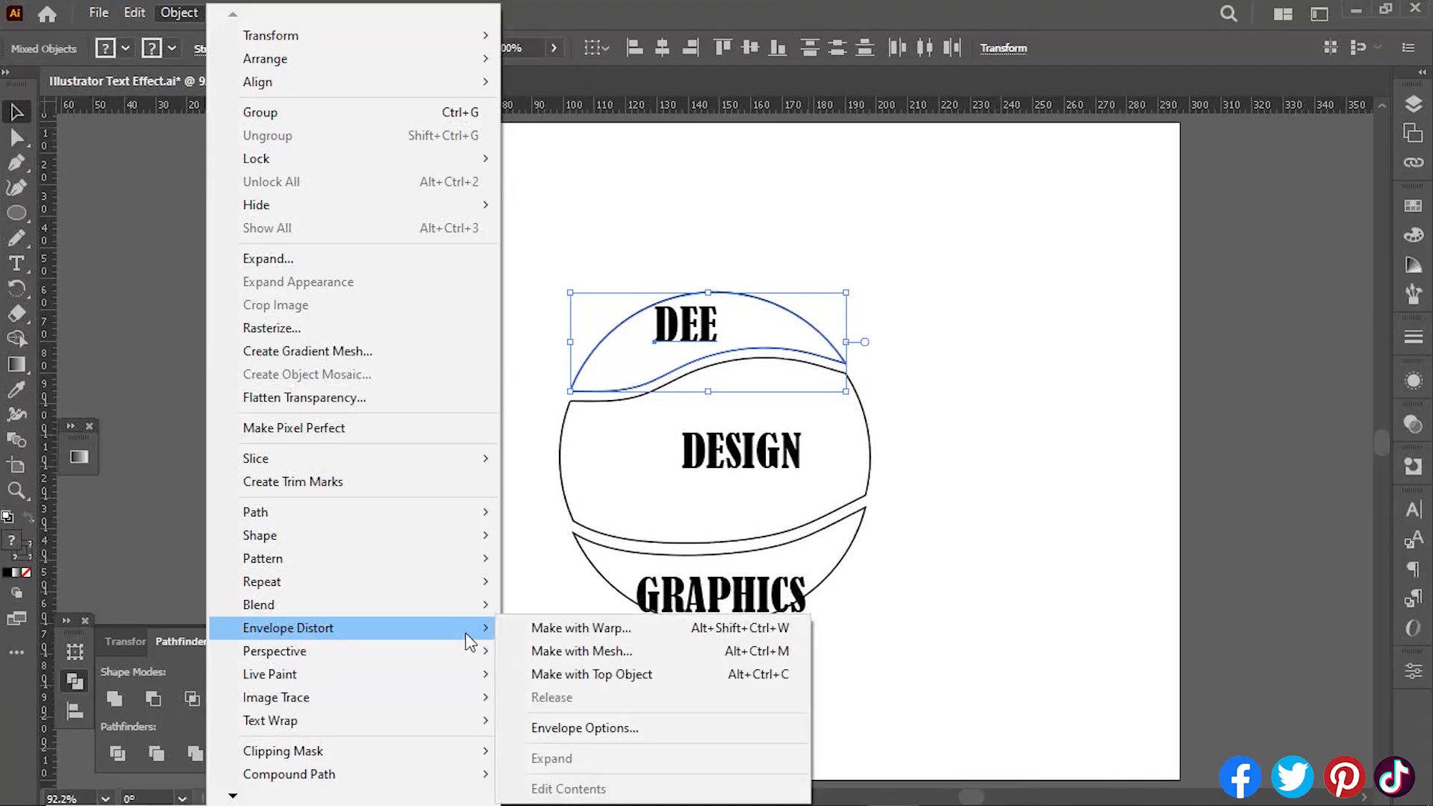
{"action": "left_click", "coordinate": [625, 673]}
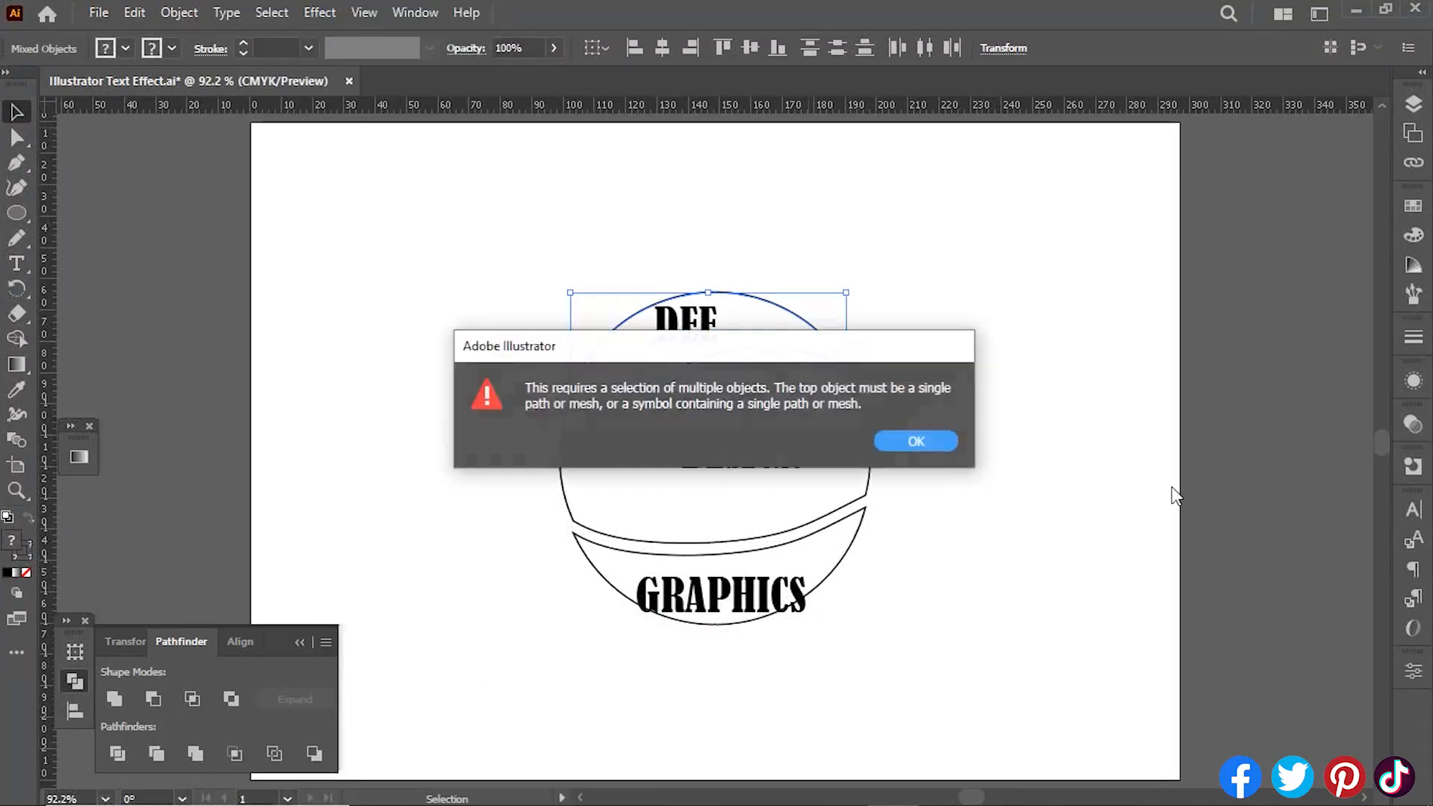
{"action": "left_click", "coordinate": [943, 445]}
- Bring the three circle pieces to the front, above the text, and deselect them
{"action": "left_click", "coordinate": [1017, 351]}
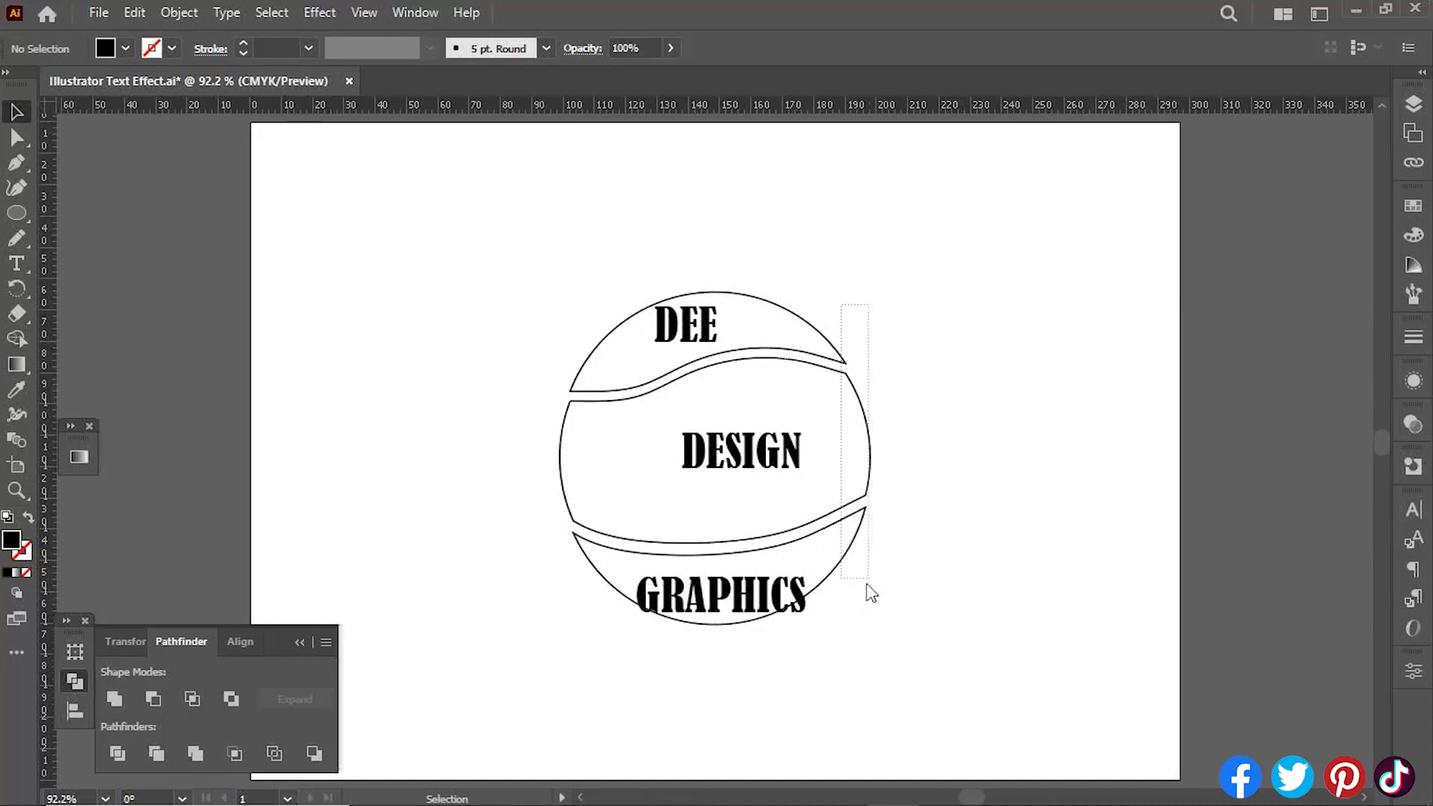
{"action": "left_click_drag", "start_coordinate": [868, 586], "coordinate": [870, 589]}
{"action": "key", "text": "ctrl+shift+bracketright"}
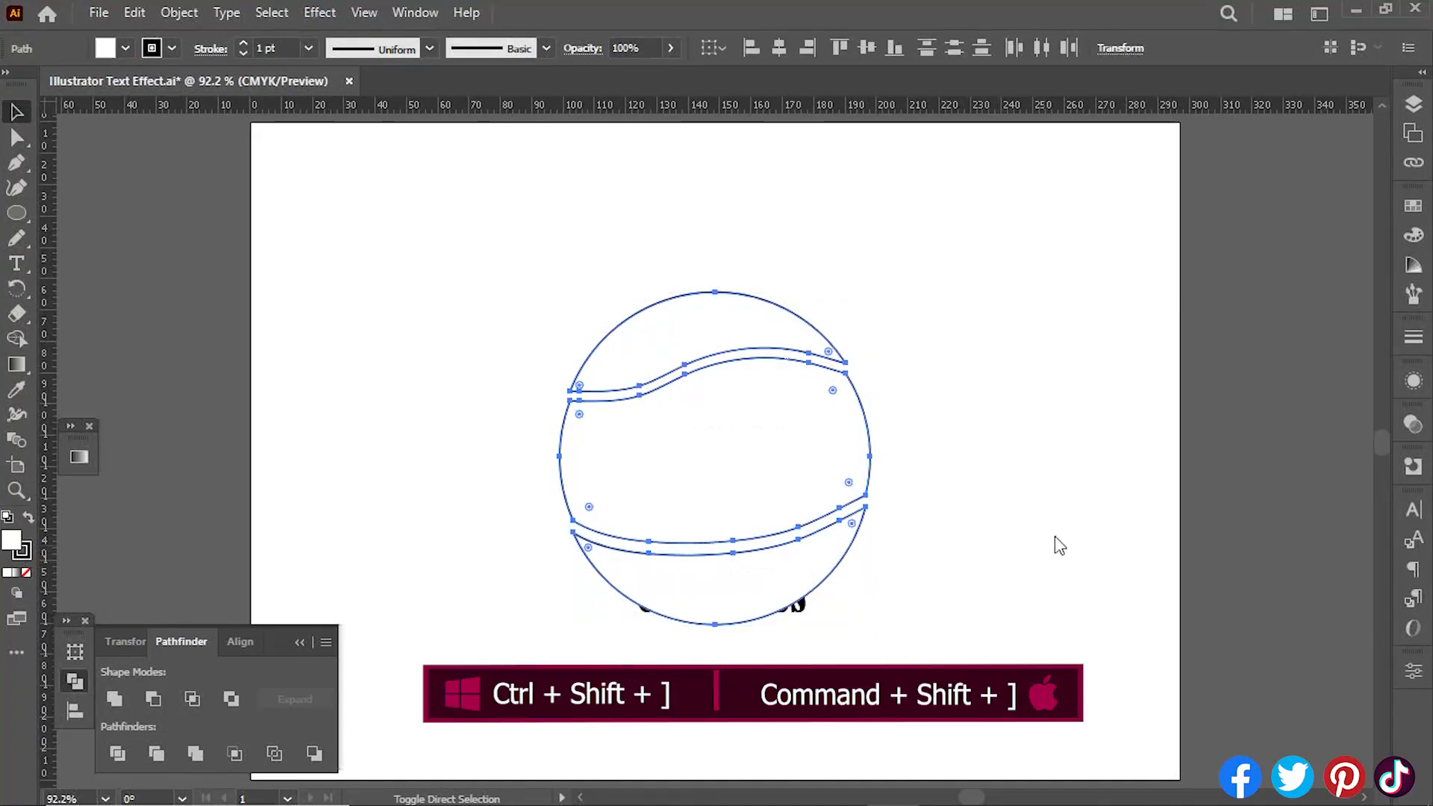
{"action": "left_click", "coordinate": [1018, 368]}
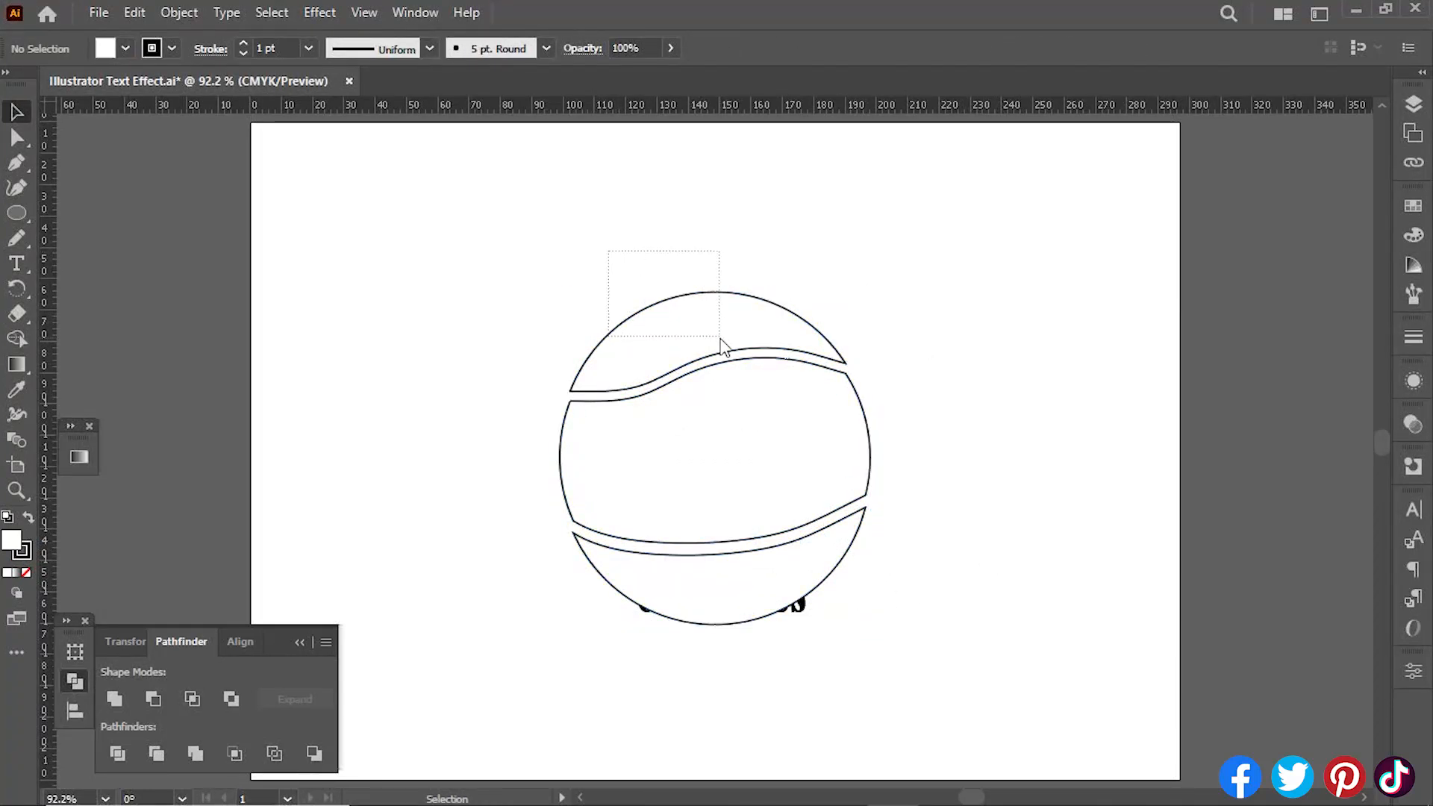
- Warp DEE into the upper circle piece with Envelope Distort, Make with Top Object
{"action": "left_click_drag", "start_coordinate": [721, 344], "coordinate": [722, 344]}
{"action": "left_click", "coordinate": [184, 14]}
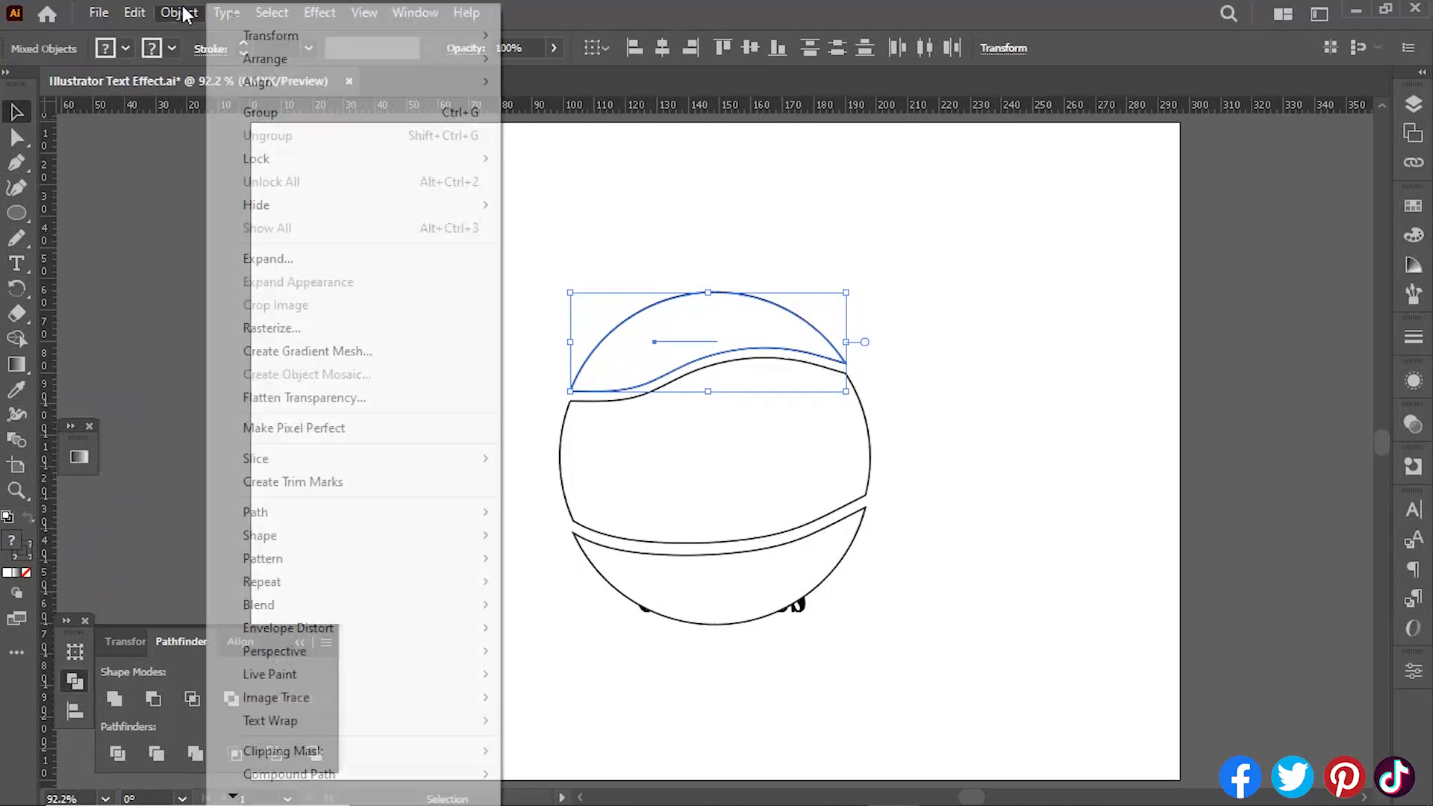
{"action": "mouse_move", "coordinate": [344, 606]}
{"action": "mouse_move", "coordinate": [374, 627]}
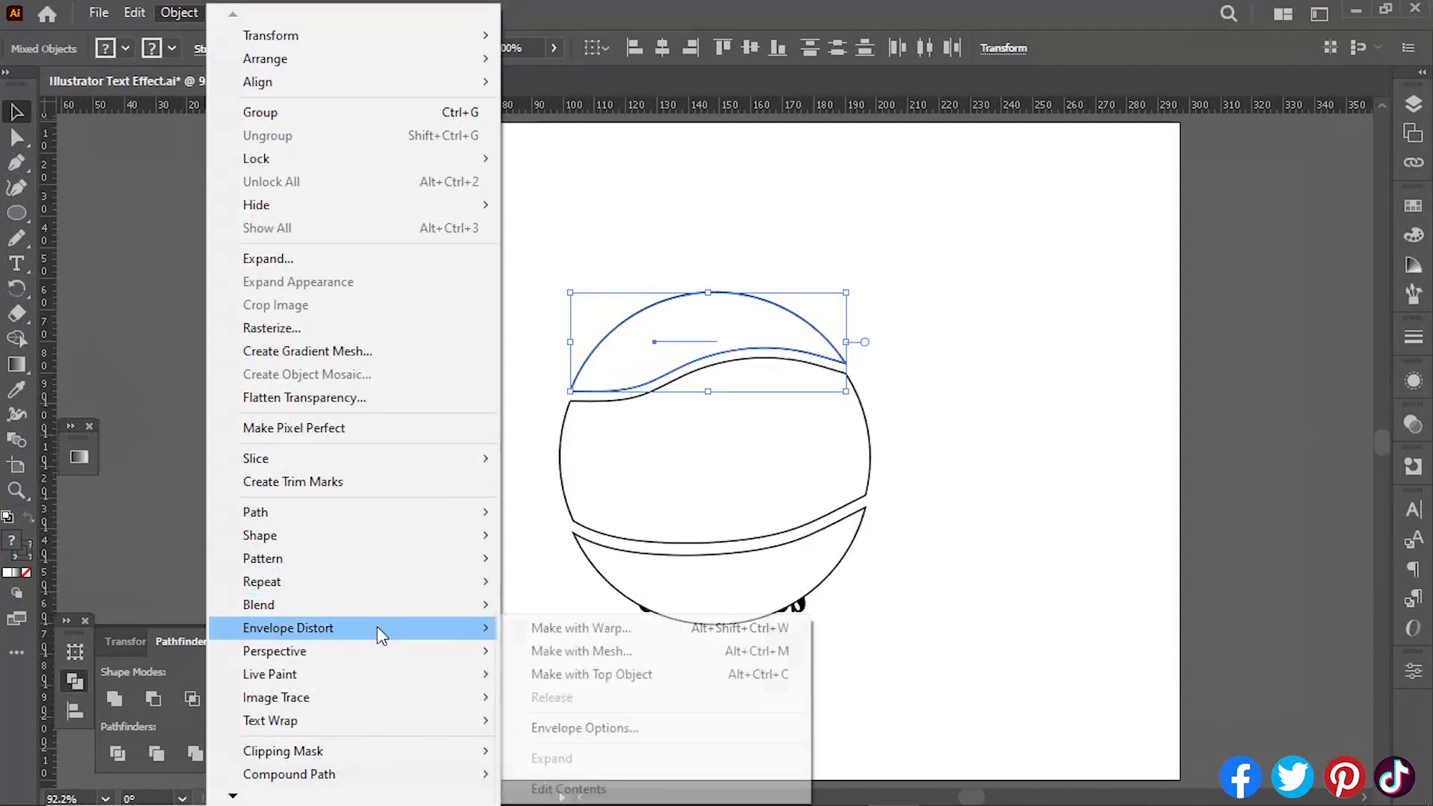
{"action": "left_click", "coordinate": [585, 674]}
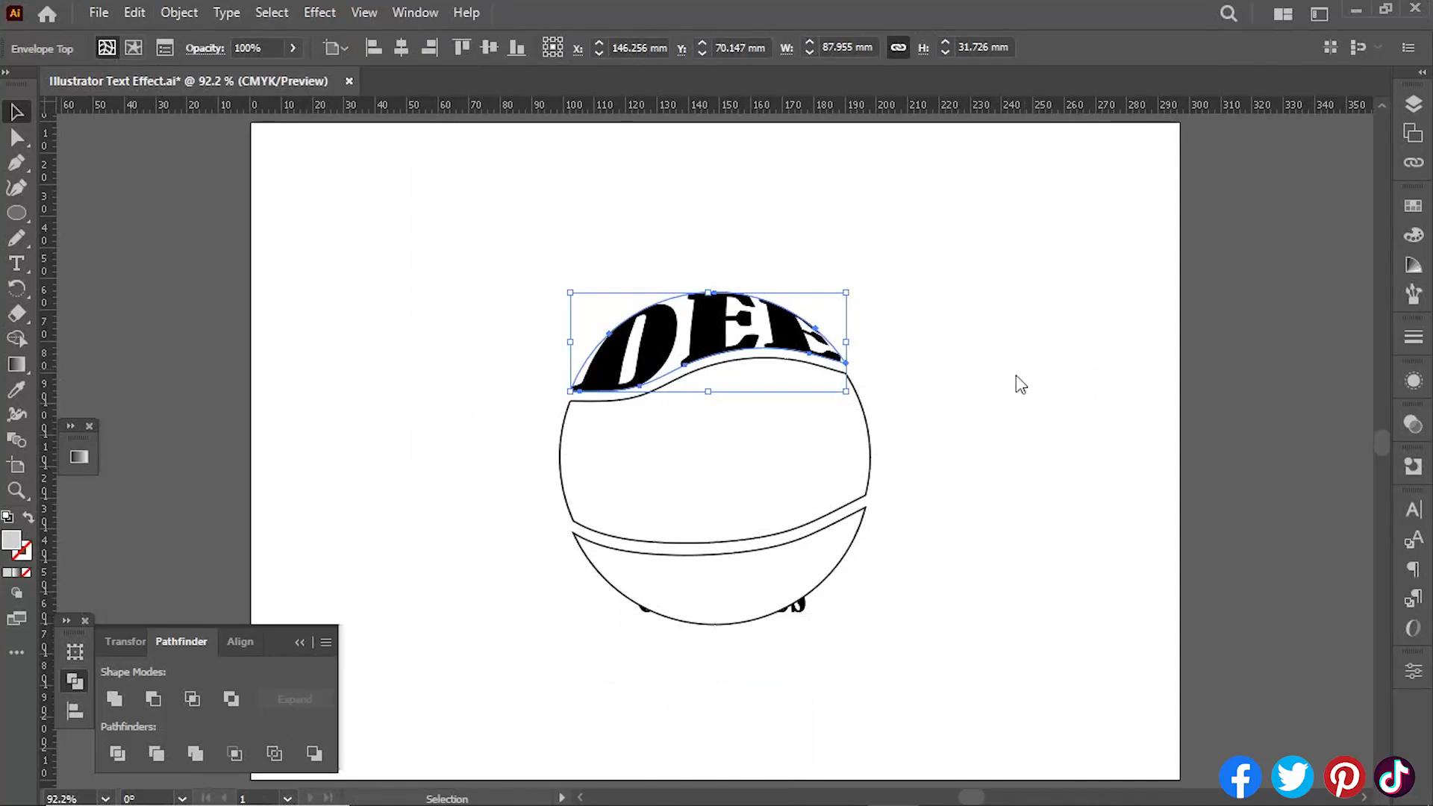
- Warp DESIGN into the middle circle piece with Envelope Distort, Make with Top Object
{"action": "left_click", "coordinate": [709, 442]}
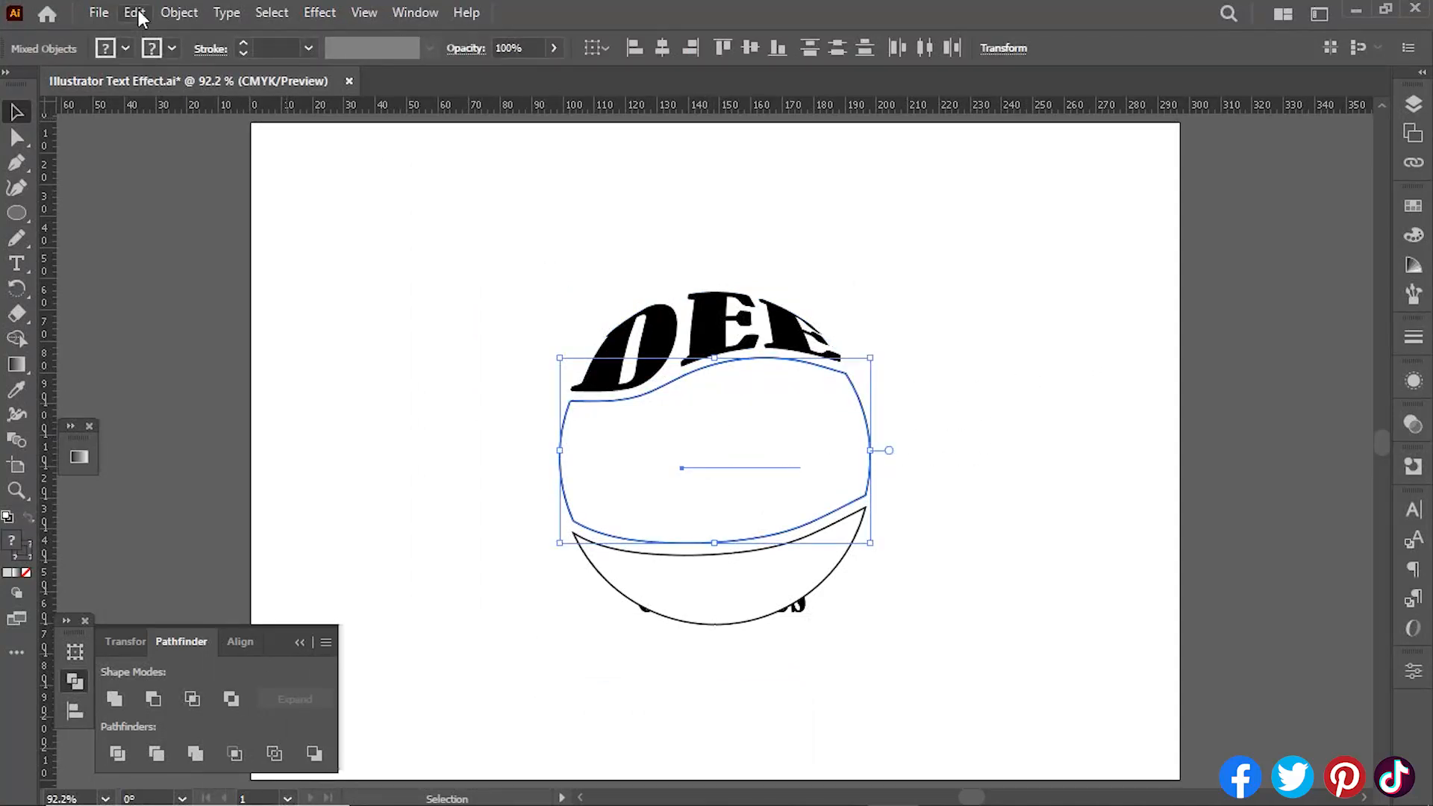
{"action": "left_click", "coordinate": [179, 13]}
{"action": "mouse_move", "coordinate": [401, 627]}
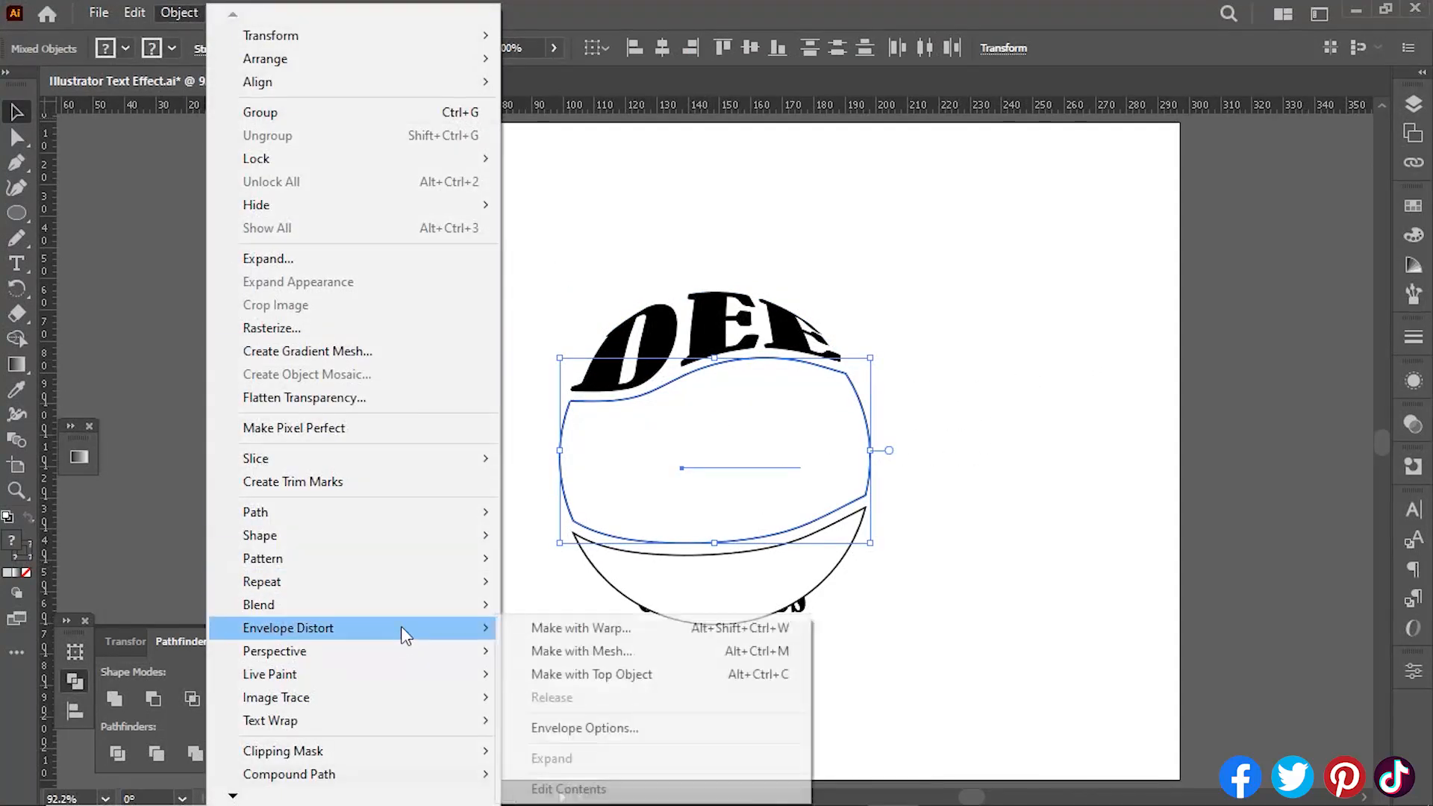
{"action": "left_click", "coordinate": [589, 675]}
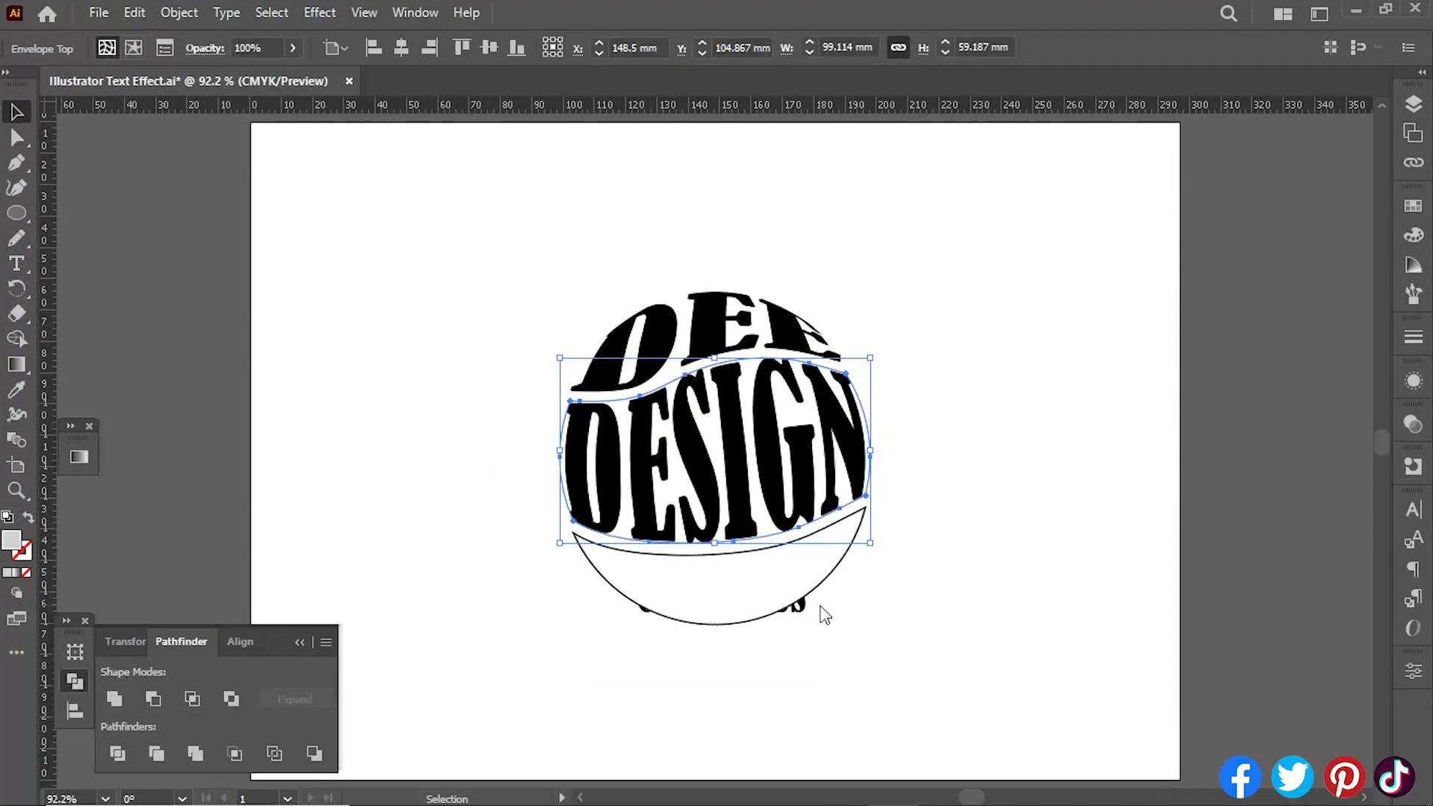
- Warp GRAPHICS into the lower circle piece with Envelope Distort, Make with Top Object, and deselect it
{"action": "left_click_drag", "start_coordinate": [816, 670], "coordinate": [771, 595]}
{"action": "left_click", "coordinate": [179, 12]}
{"action": "mouse_move", "coordinate": [477, 626]}
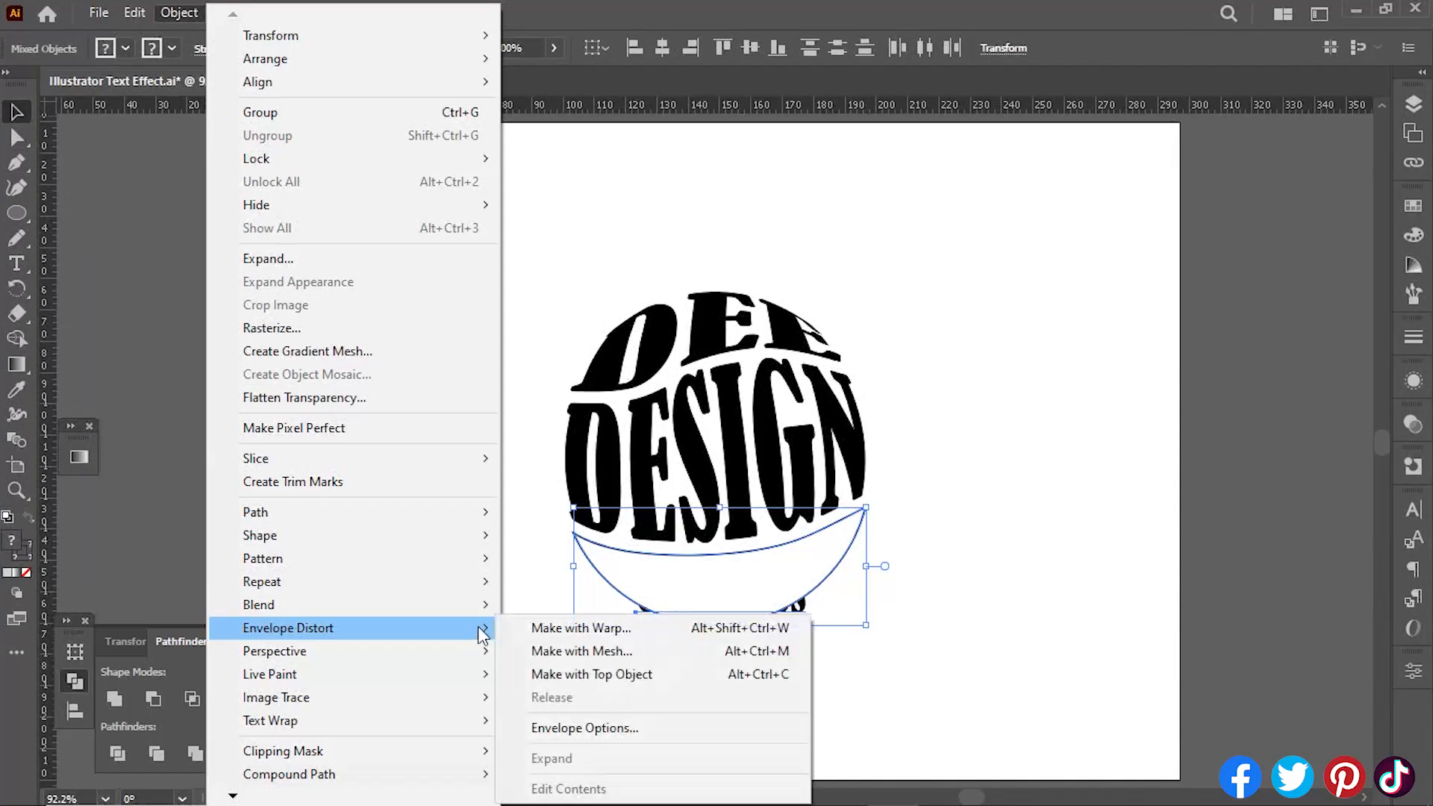
{"action": "left_click", "coordinate": [586, 676]}
{"action": "left_click", "coordinate": [385, 505]}
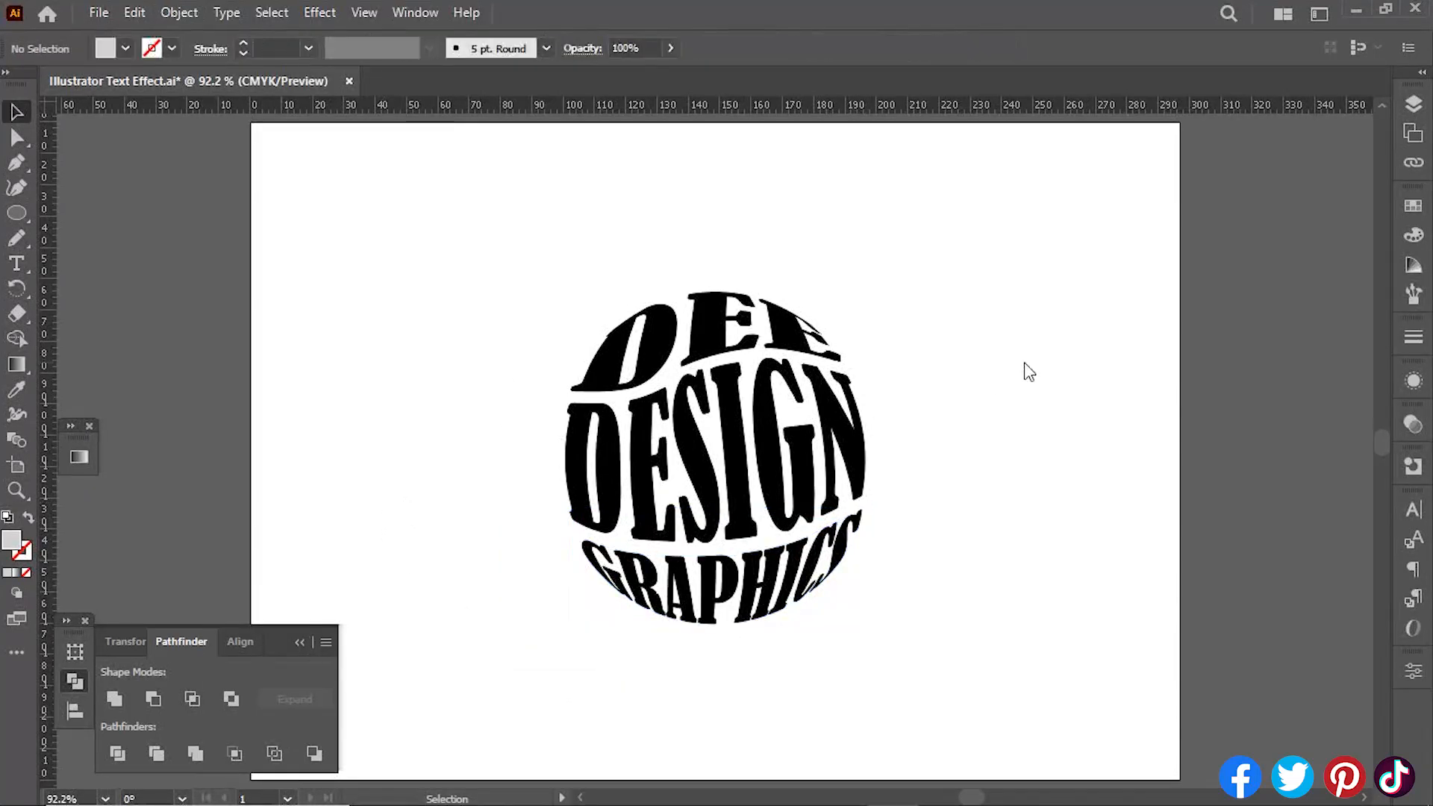
- Copy the three warped words to the clipboard and expand the originals with Object and Fill enabled
{"action": "left_click", "coordinate": [711, 333]}
{"action": "left_click_drag", "start_coordinate": [528, 262], "coordinate": [956, 569]}
{"action": "key", "text": "ctrl+c"}
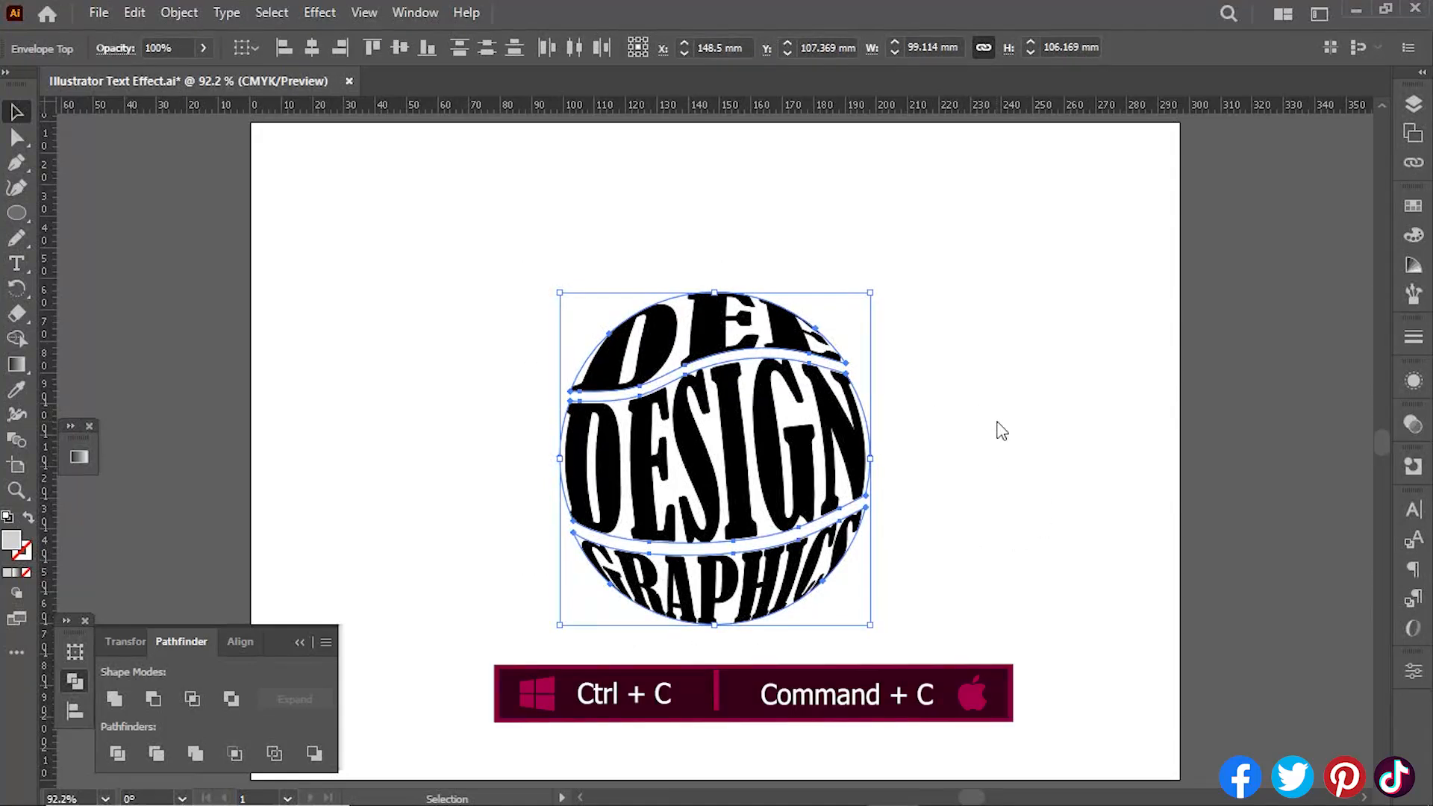
{"action": "left_click", "coordinate": [179, 14]}
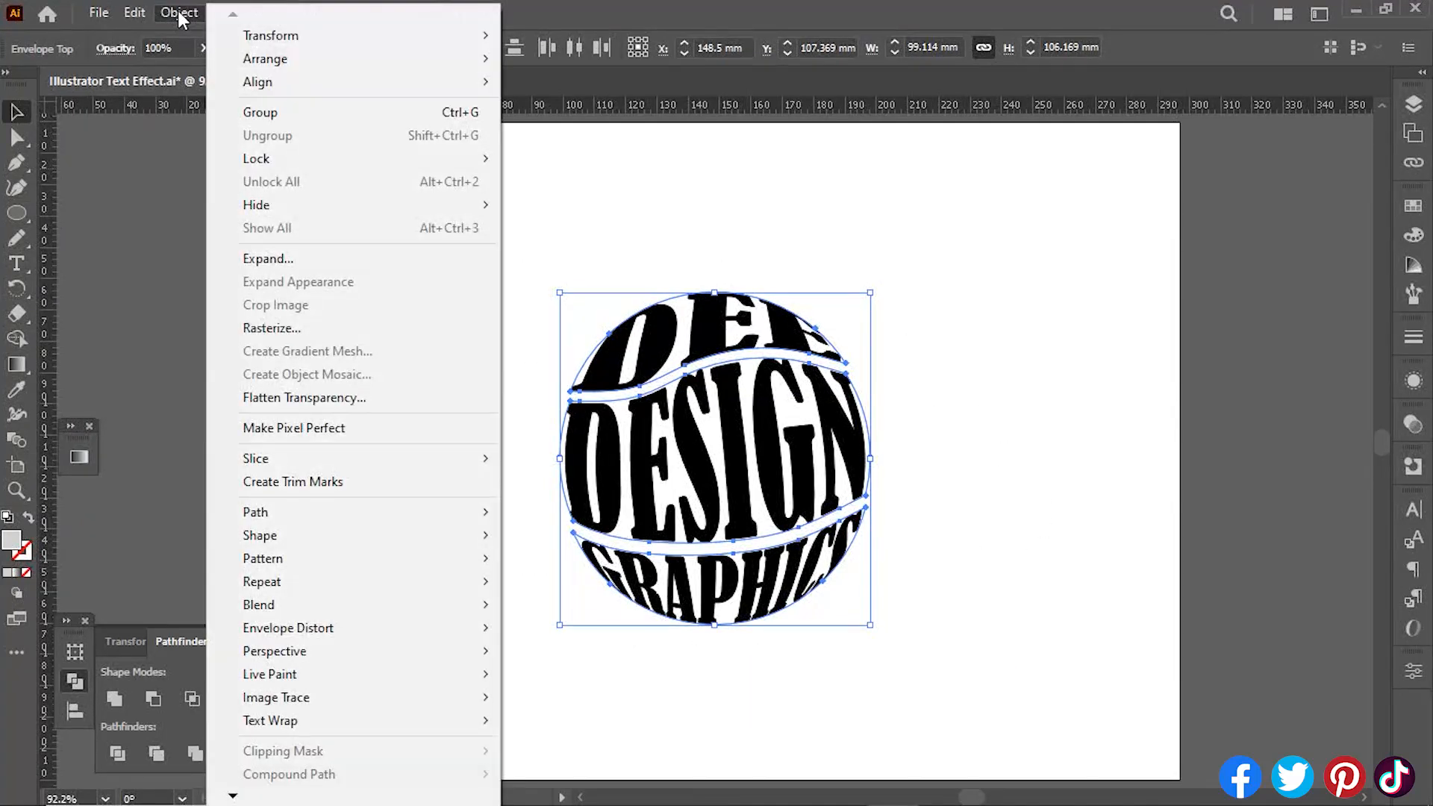
{"action": "left_click", "coordinate": [298, 256]}
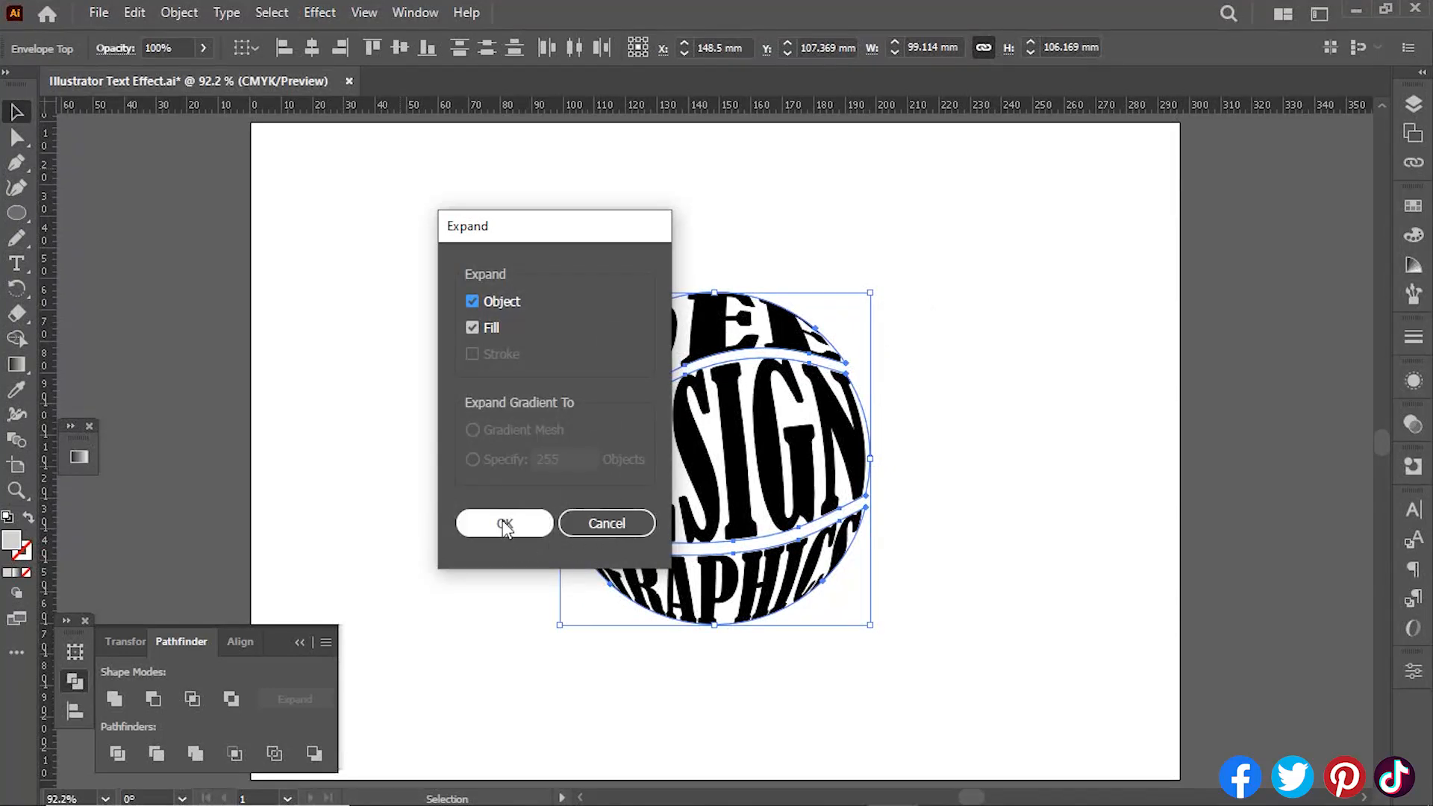
{"action": "left_click", "coordinate": [503, 523]}
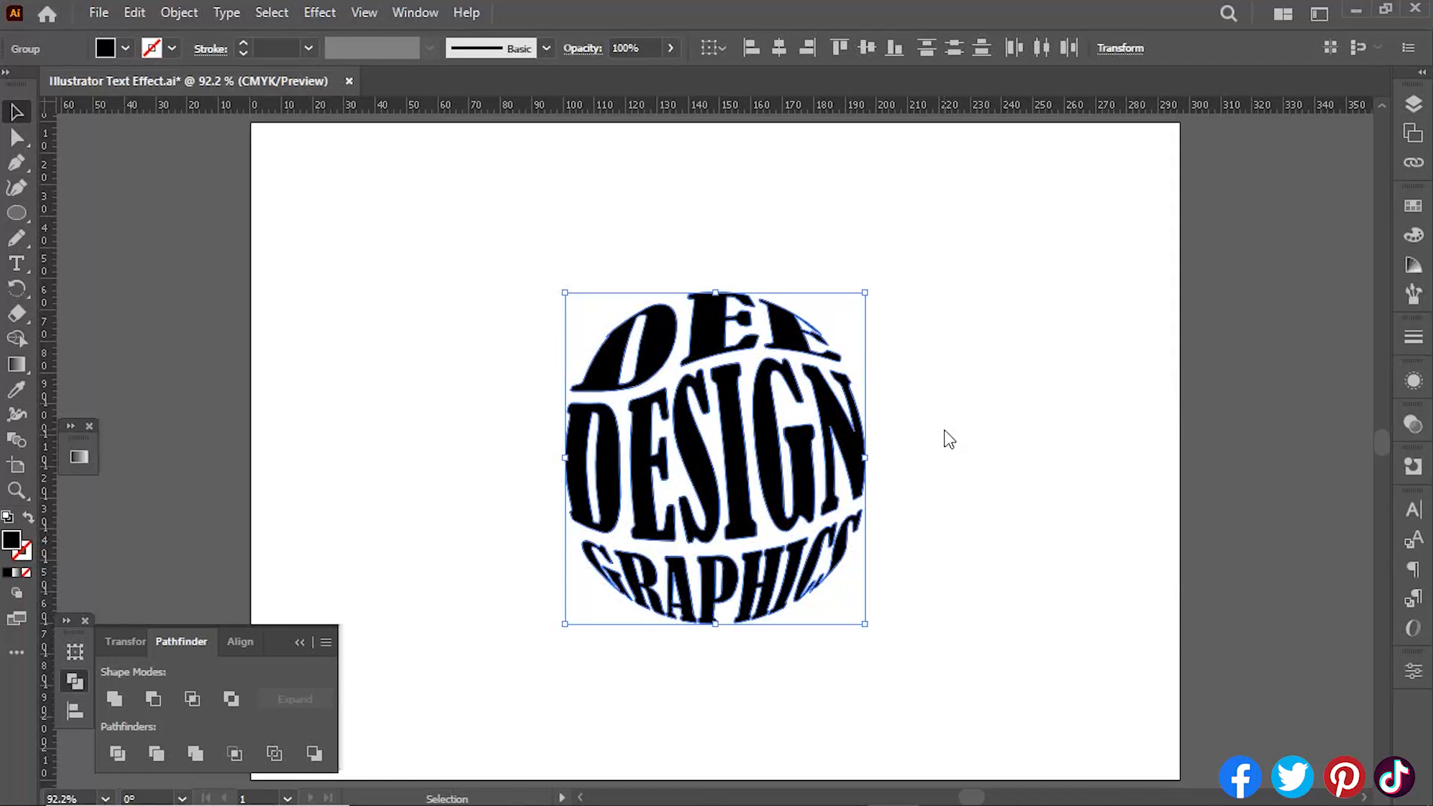
- Shrink the expanded lettering to roughly half its size about its centre and paste the copied full-size lettering over it
{"action": "left_click_drag", "start_coordinate": [862, 294], "coordinate": [785, 375]}
{"action": "left_click", "coordinate": [949, 356]}
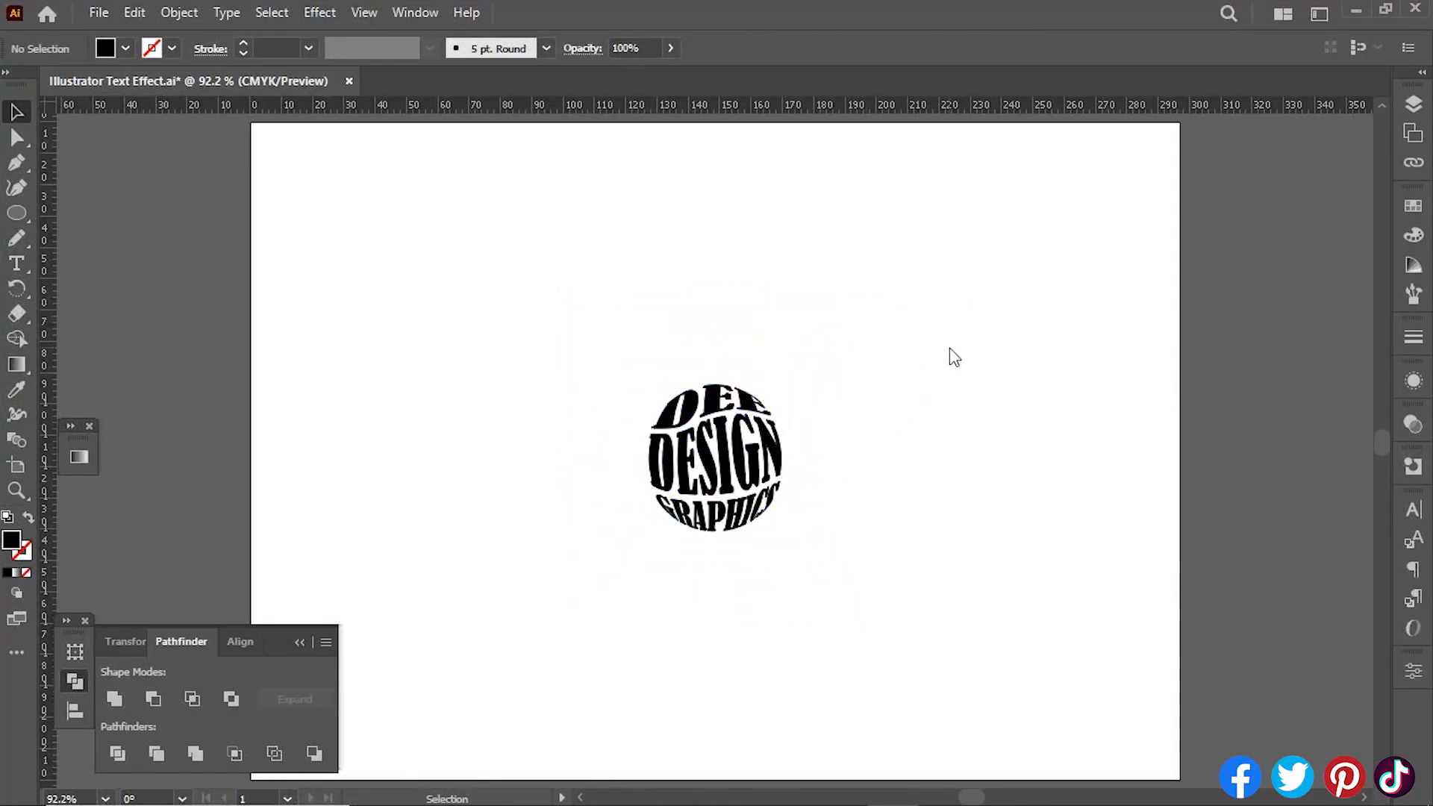
{"action": "key", "text": "ctrl+v"}
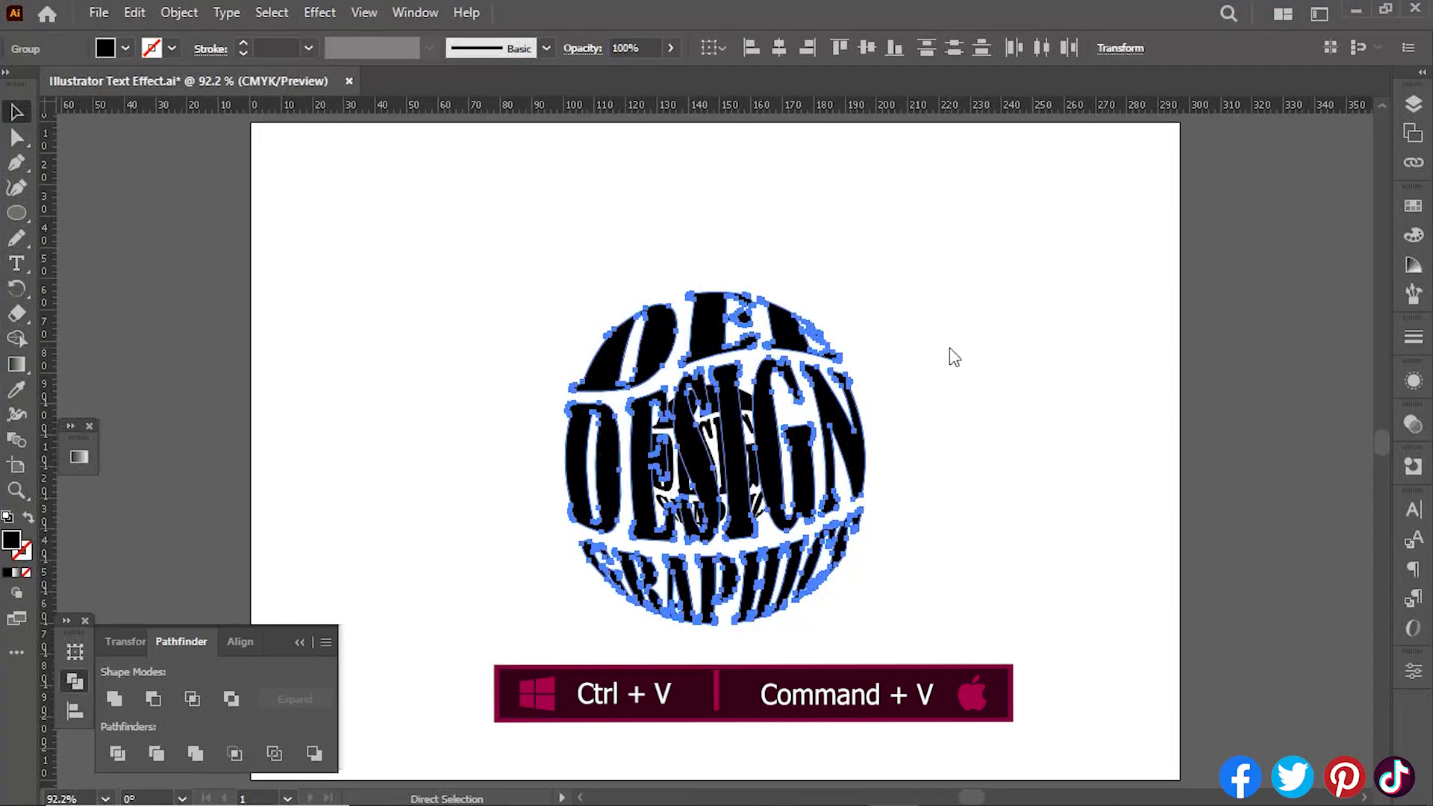
- Fill the pasted full-size lettering with the swatch C=35 M=100 Y=35 K=10
{"action": "left_click", "coordinate": [1412, 237]}
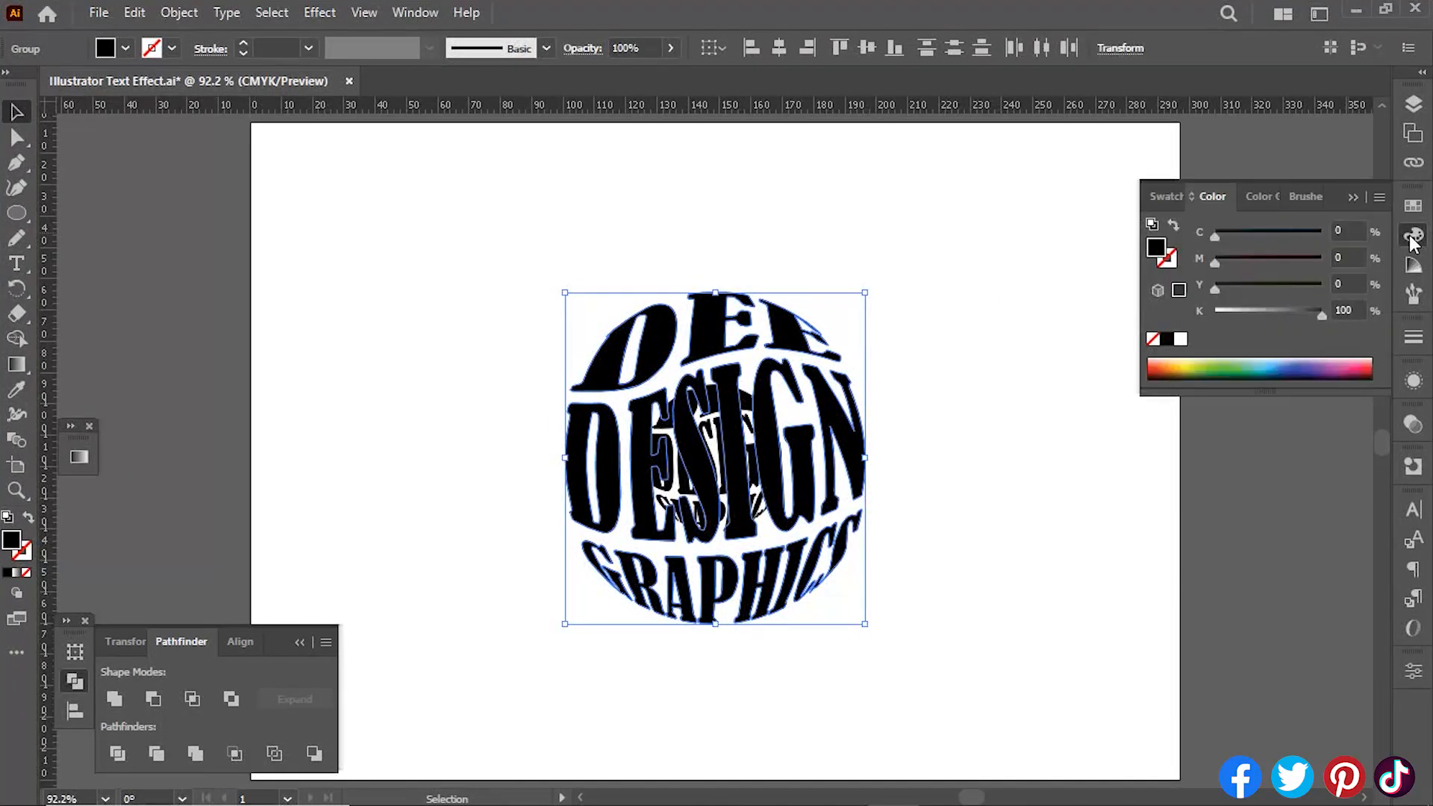
{"action": "left_click", "coordinate": [1412, 206]}
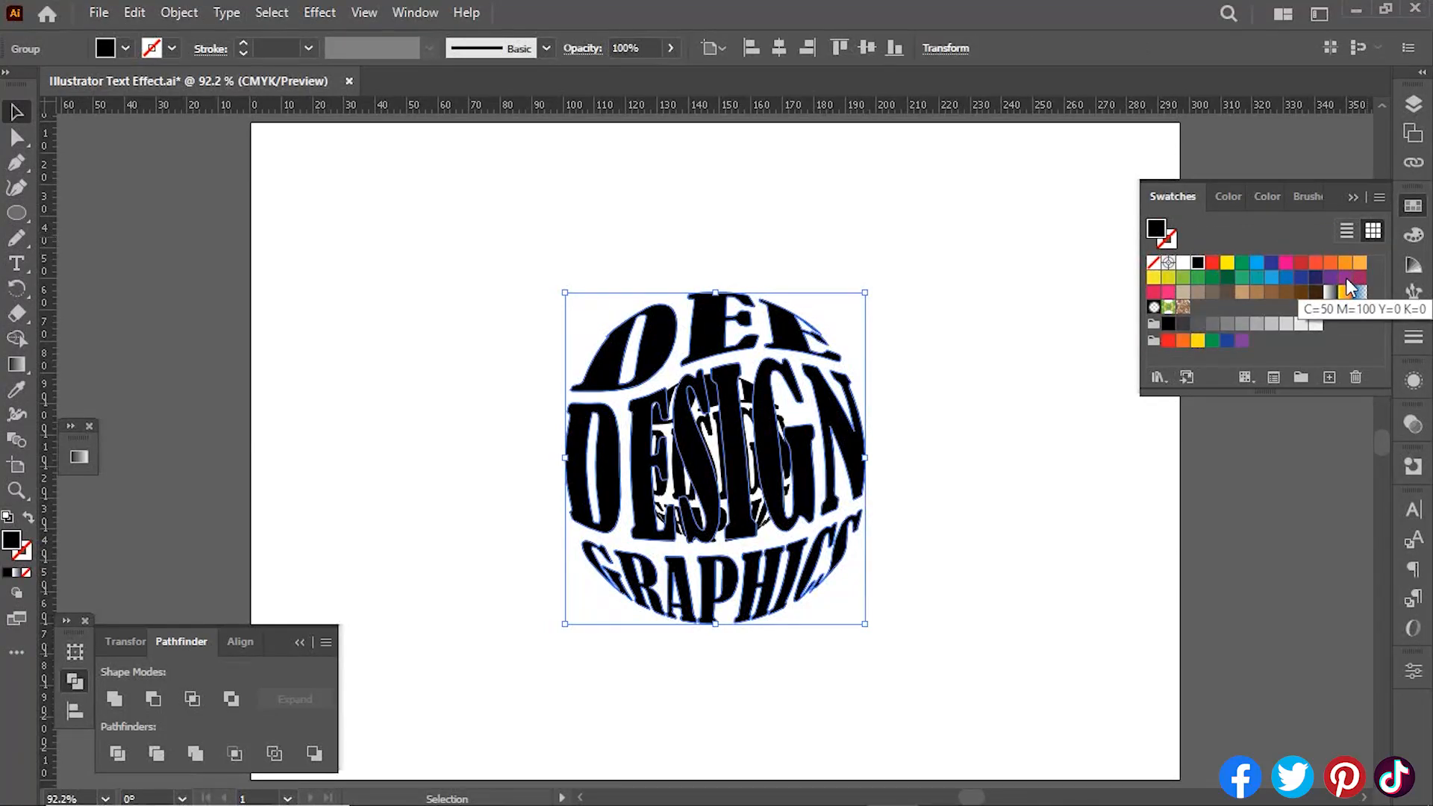
{"action": "left_click", "coordinate": [1359, 277]}
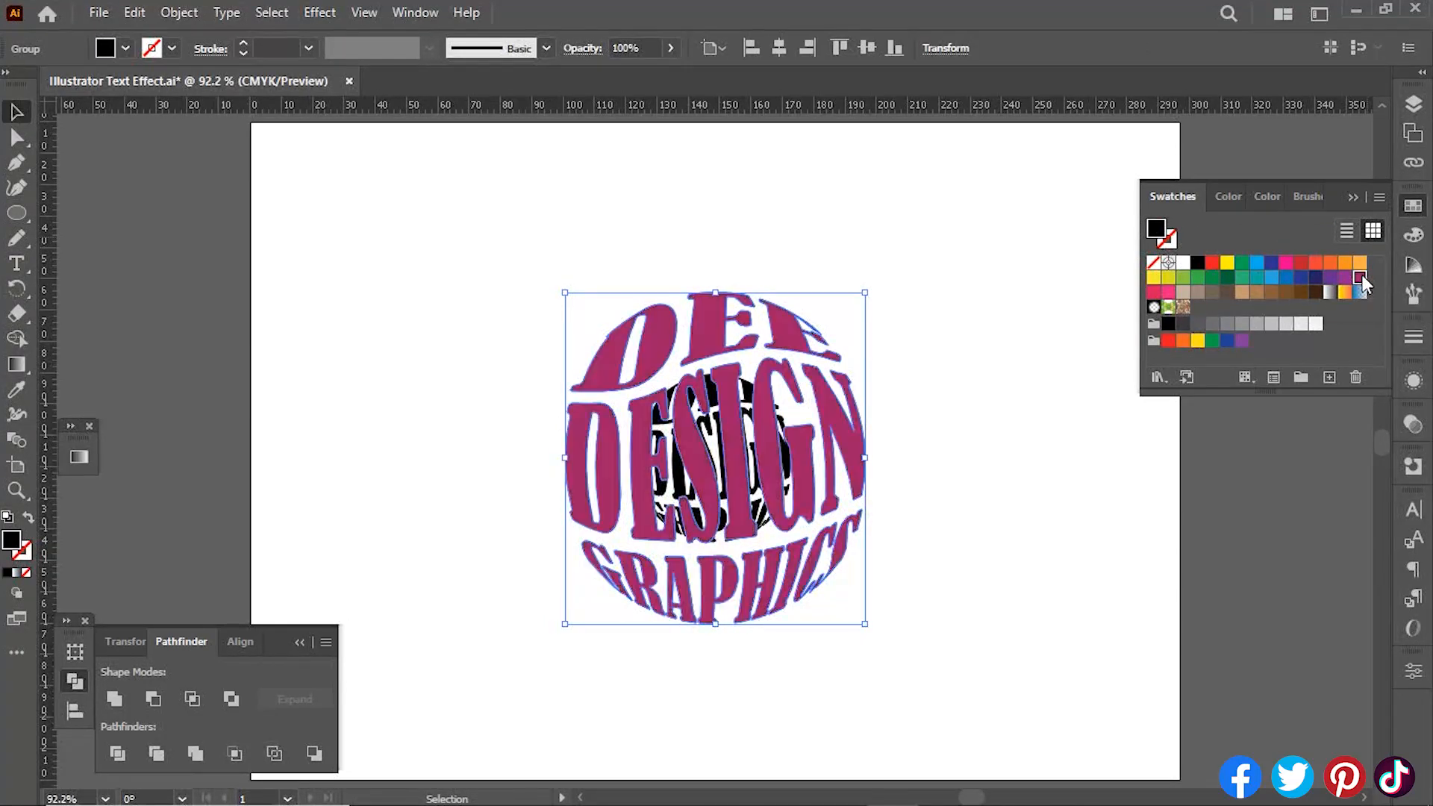
- Lighten the full-size lettering's fill to a muted mauve by lowering magenta well below 81% and setting black to 0%
{"action": "left_click", "coordinate": [1411, 238]}
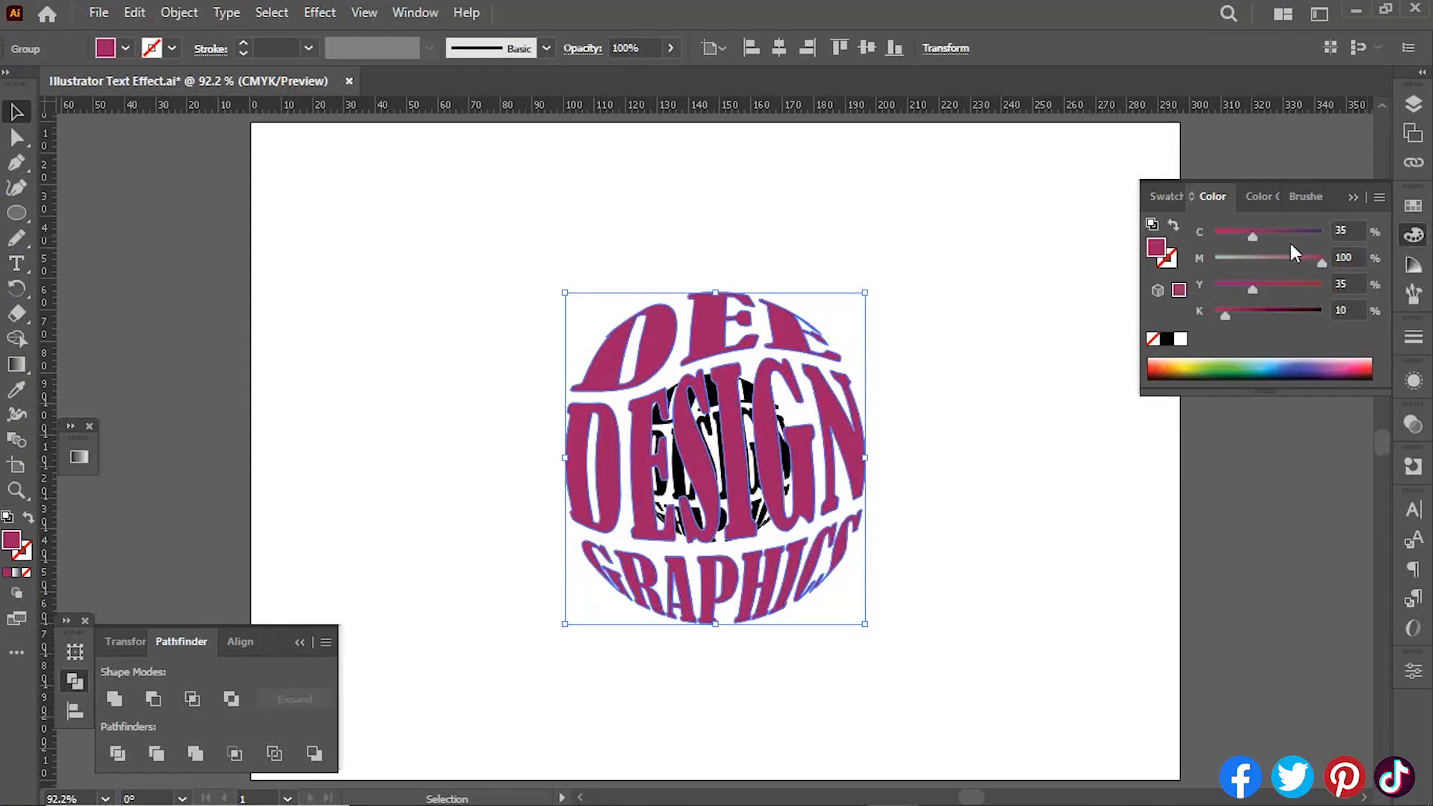
{"action": "left_click_drag", "start_coordinate": [1320, 261], "coordinate": [1301, 261]}
{"action": "left_click_drag", "start_coordinate": [1224, 314], "coordinate": [1214, 314]}
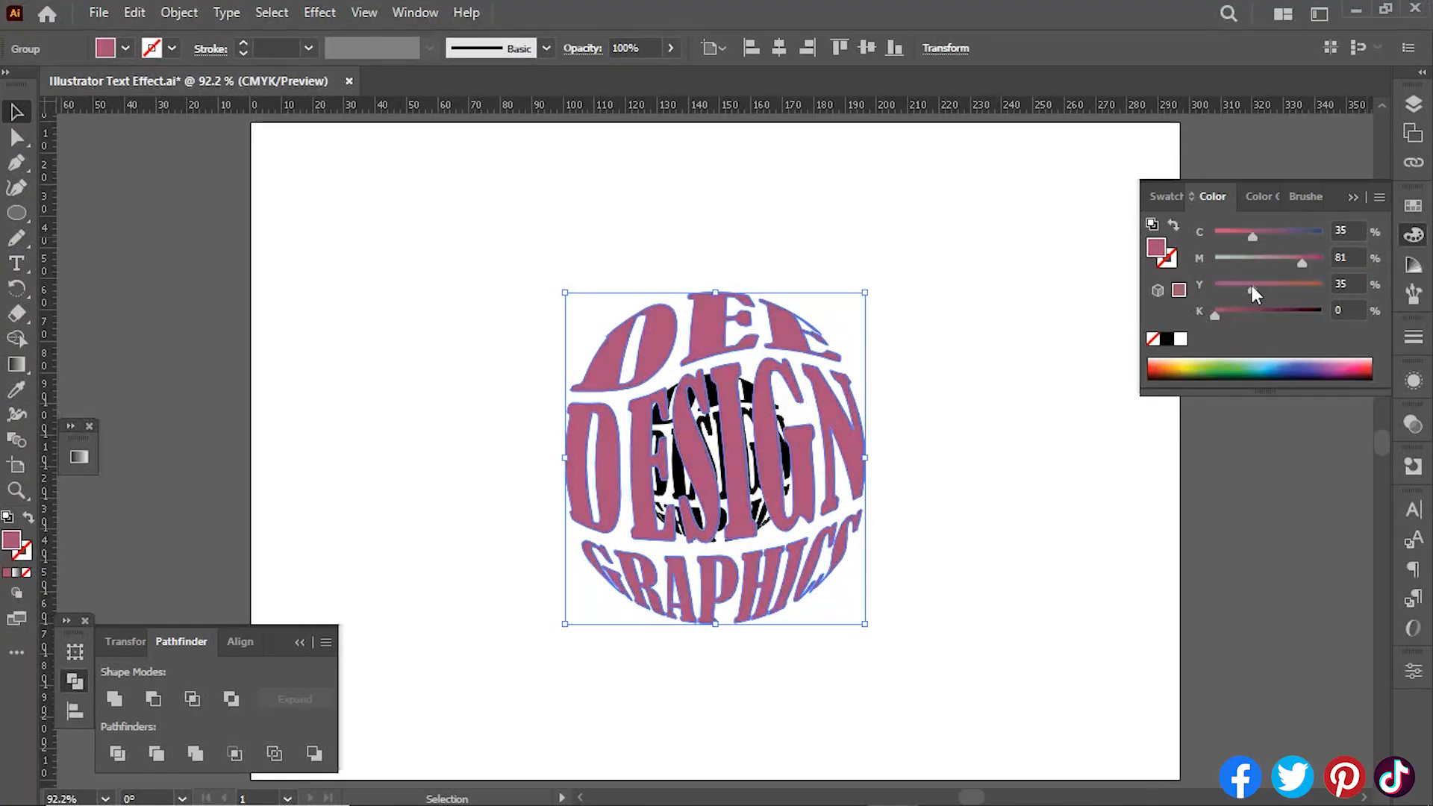
{"action": "left_click_drag", "start_coordinate": [1298, 258], "coordinate": [1269, 258]}
{"action": "left_click", "coordinate": [1413, 237]}
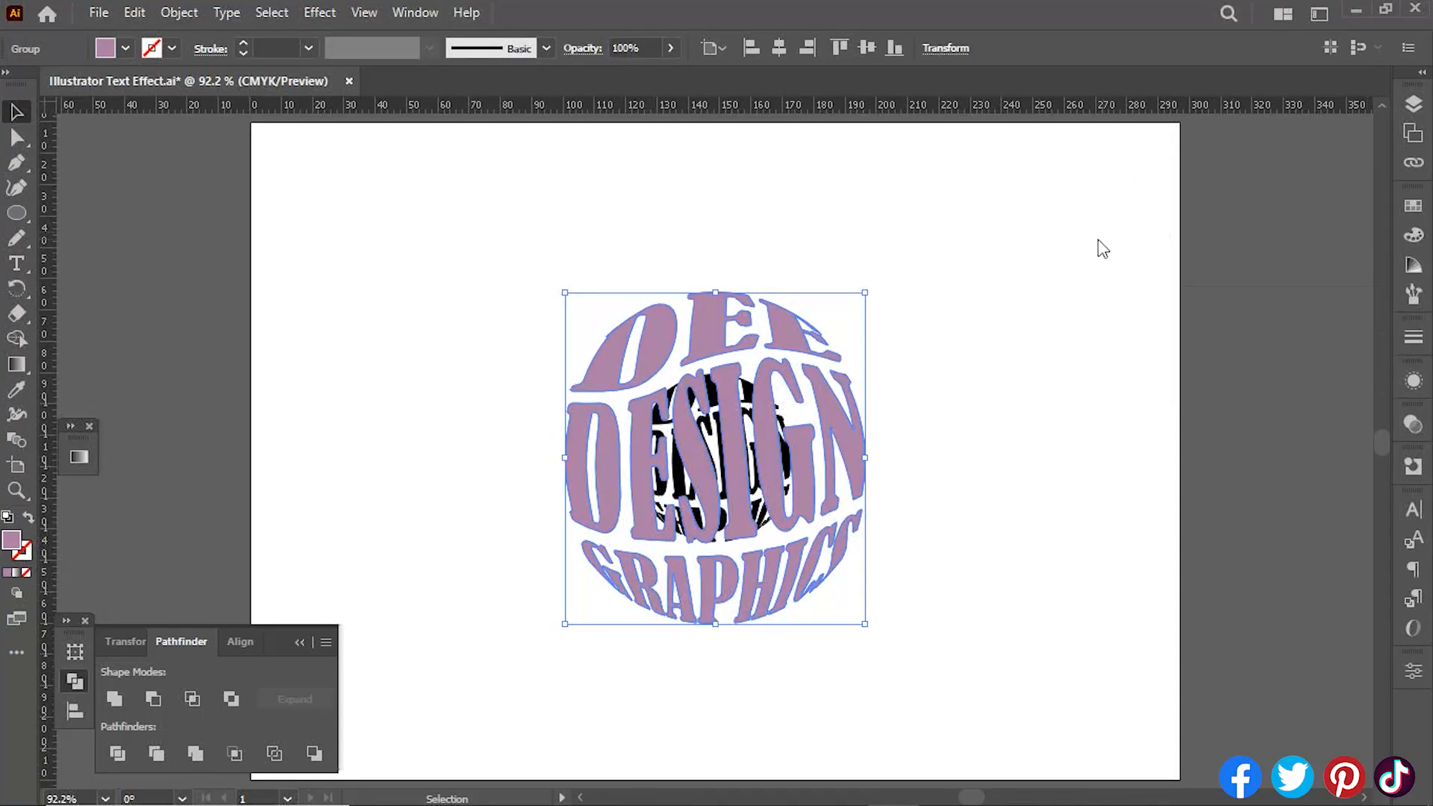
- Select both the small black lettering and the full-size mauve lettering and make a blend between them
{"action": "left_click", "coordinate": [529, 275]}
{"action": "left_click", "coordinate": [741, 457]}
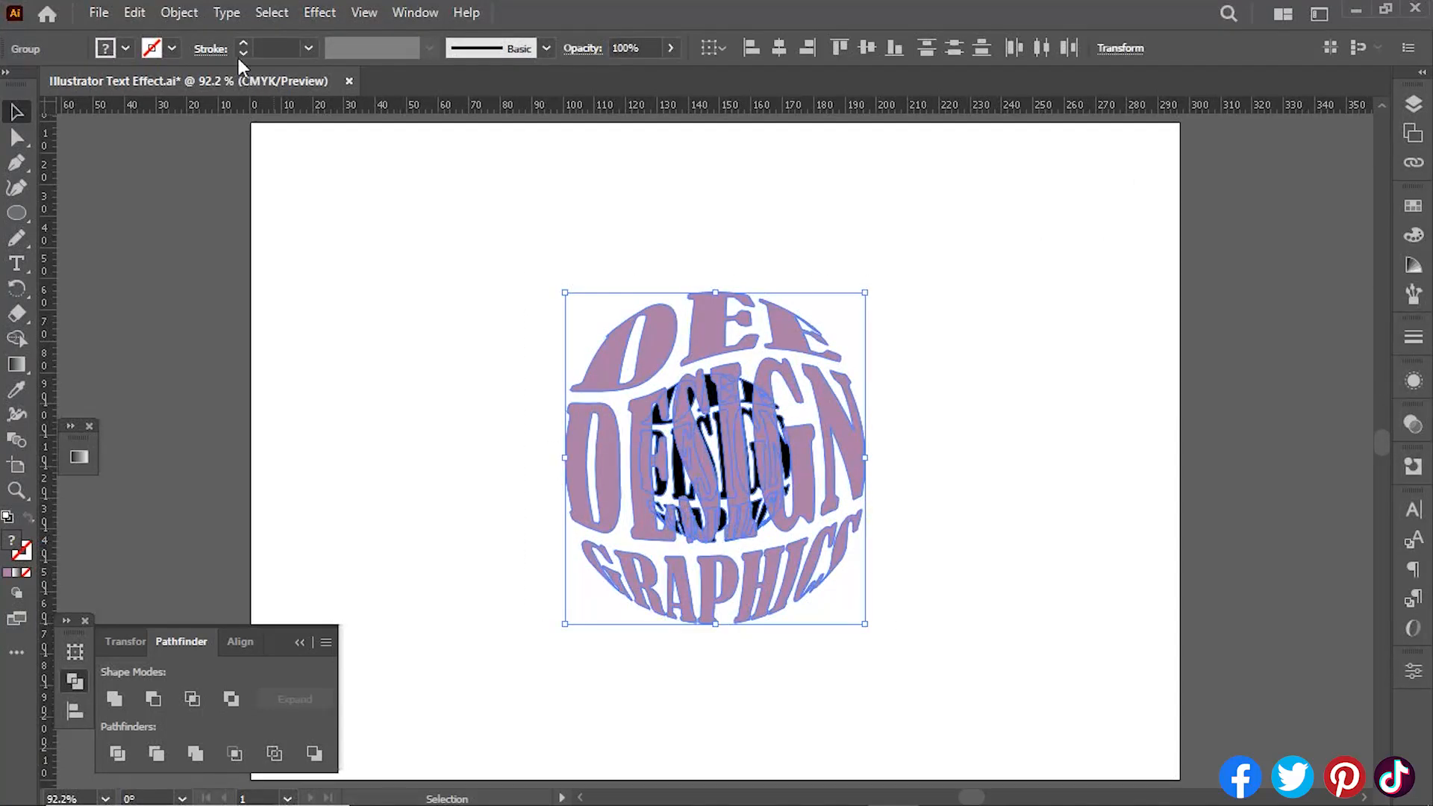
{"action": "left_click", "coordinate": [178, 12]}
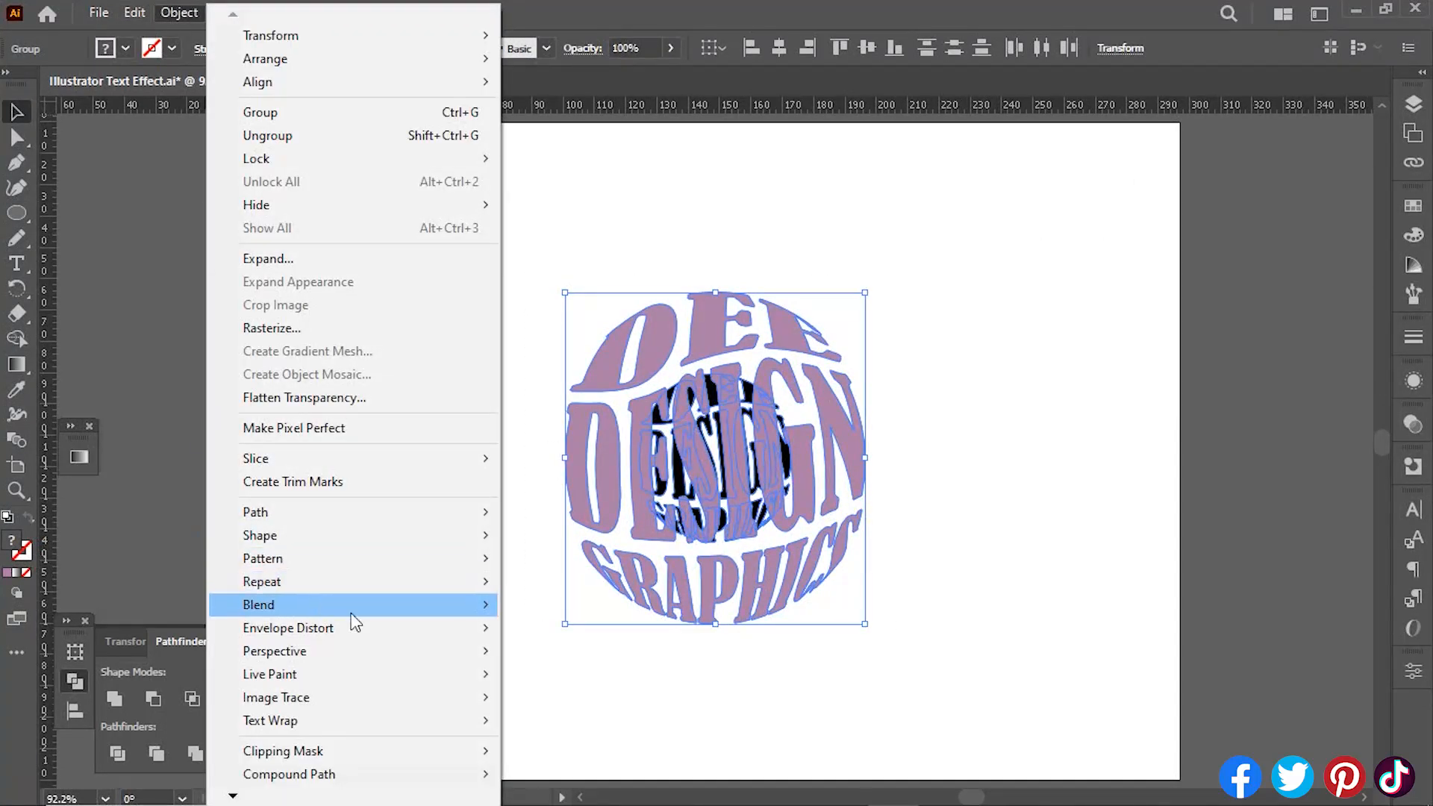
{"action": "mouse_move", "coordinate": [351, 617]}
{"action": "left_click", "coordinate": [552, 604]}
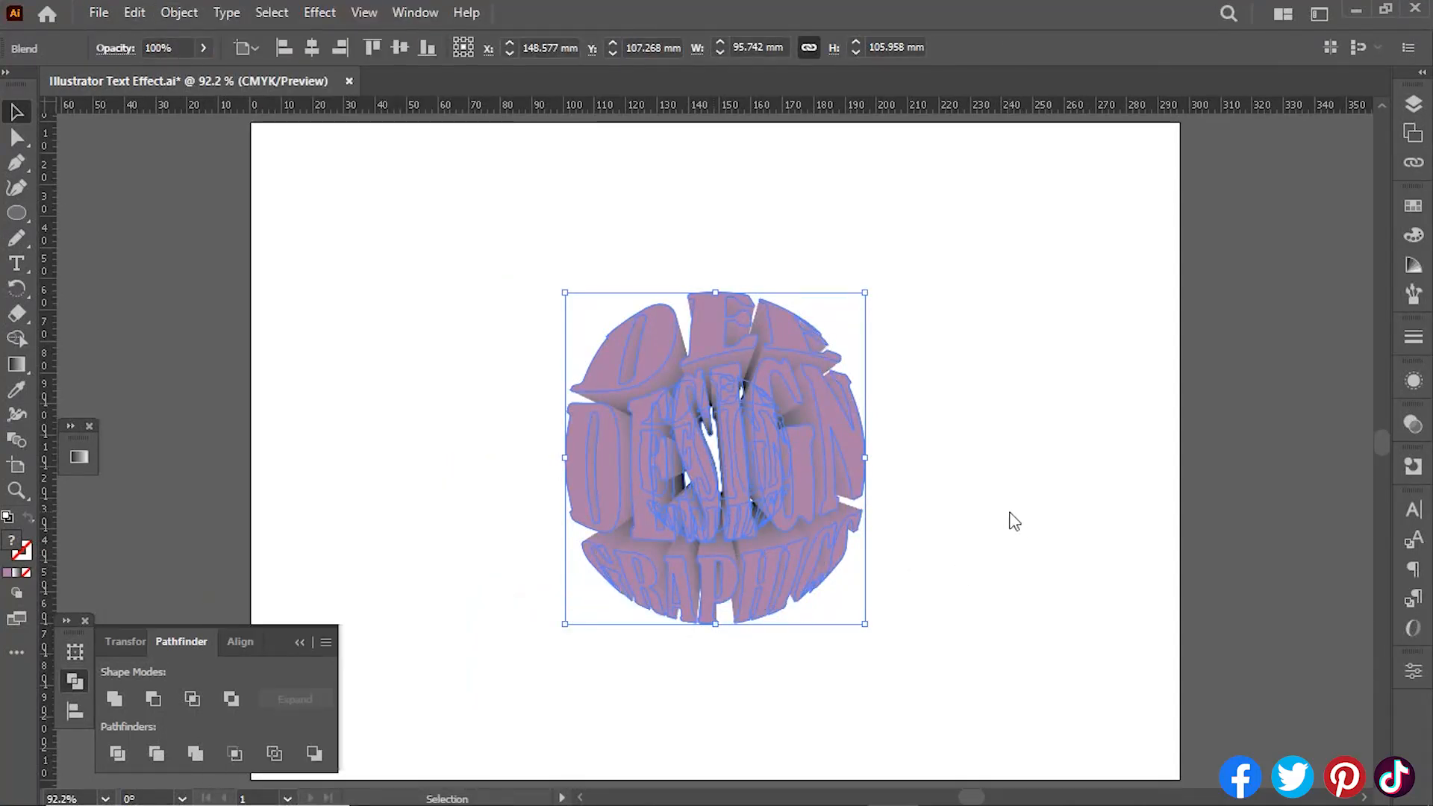
- Set the blend's spacing to Specified Steps with 50 steps, apply it and deselect the artwork
{"action": "left_click", "coordinate": [184, 13]}
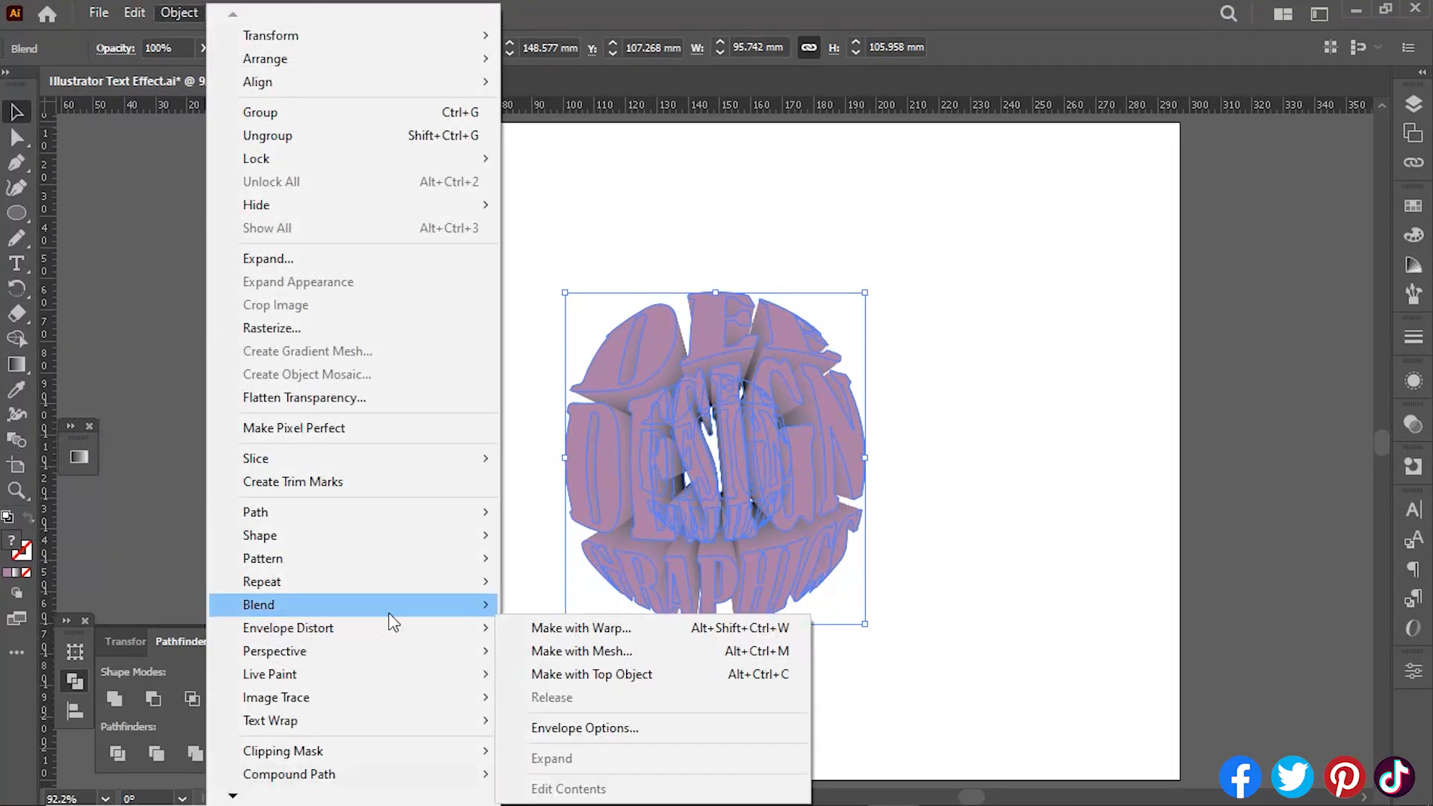
{"action": "mouse_move", "coordinate": [392, 606]}
{"action": "left_click", "coordinate": [575, 658]}
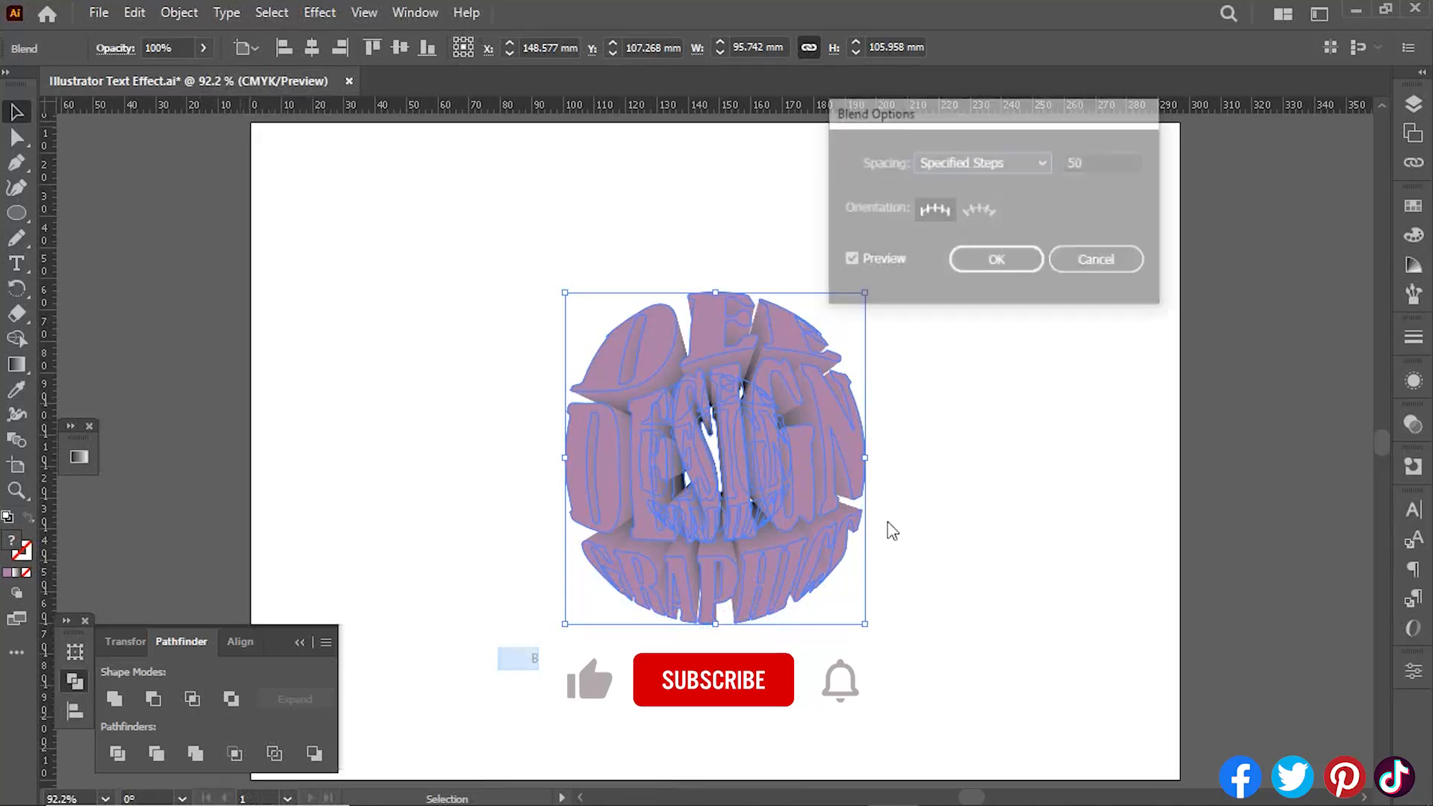
{"action": "left_click", "coordinate": [962, 164]}
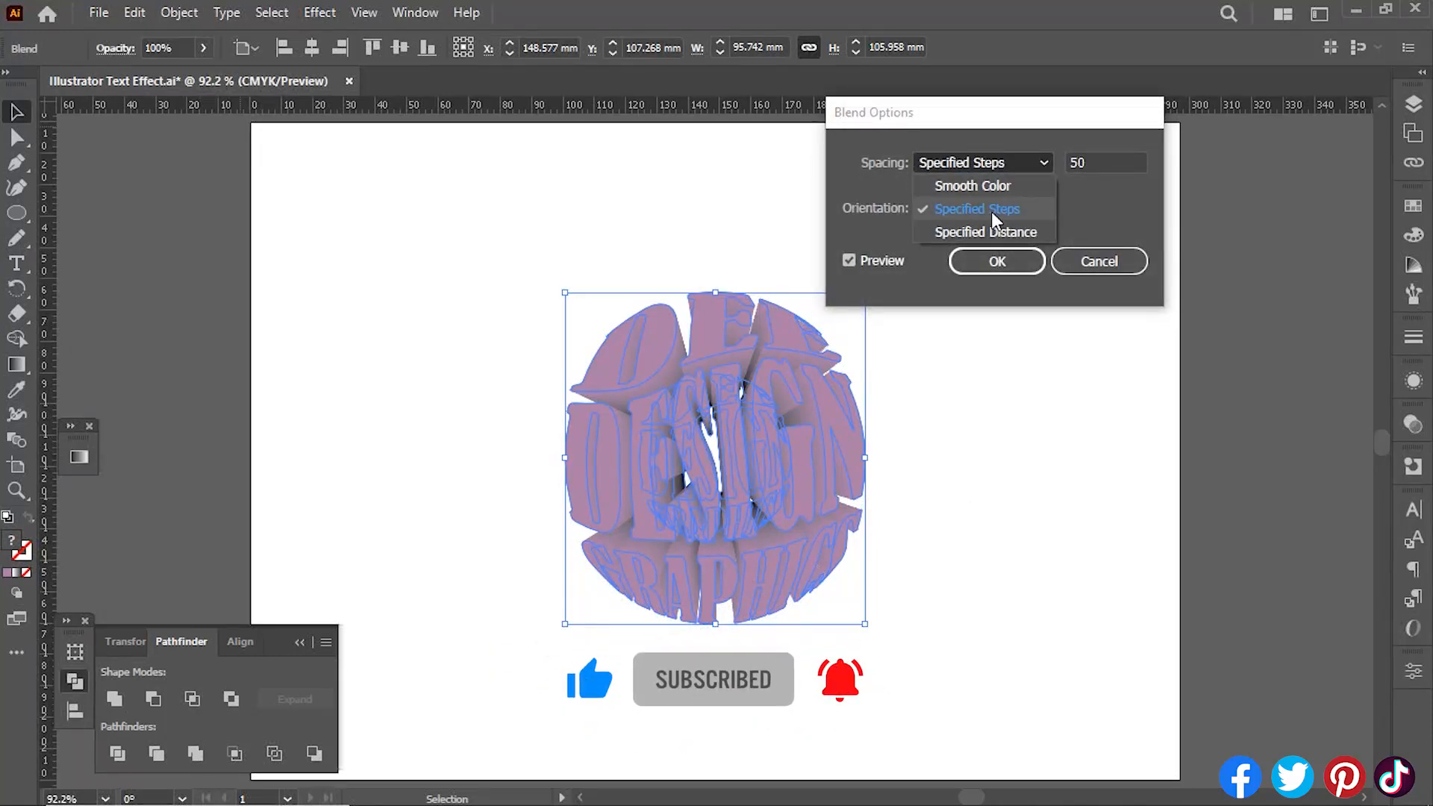
{"action": "left_click", "coordinate": [1090, 162]}
{"action": "left_click", "coordinate": [1091, 163]}
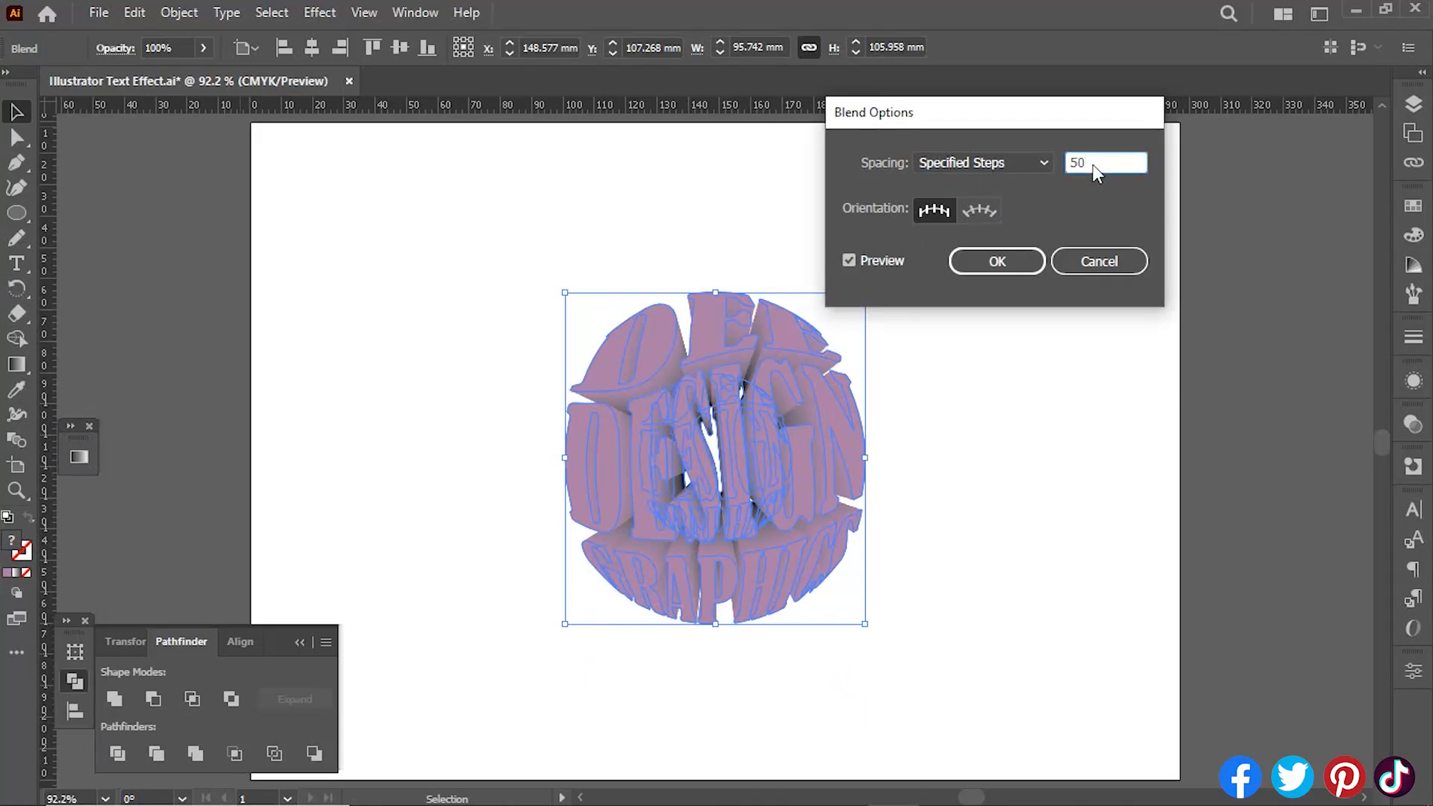
{"action": "left_click", "coordinate": [1018, 264]}
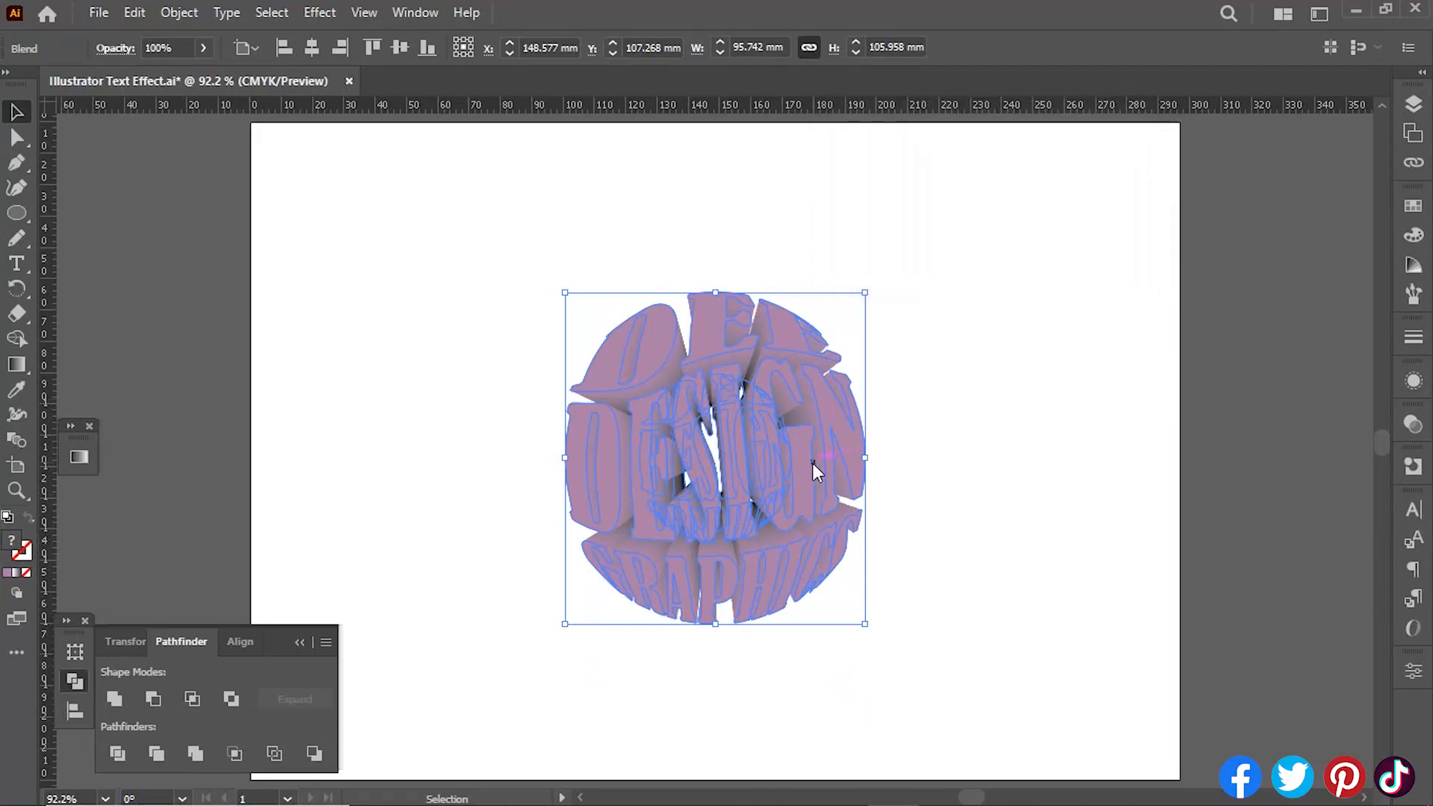
{"action": "left_click", "coordinate": [919, 476]}
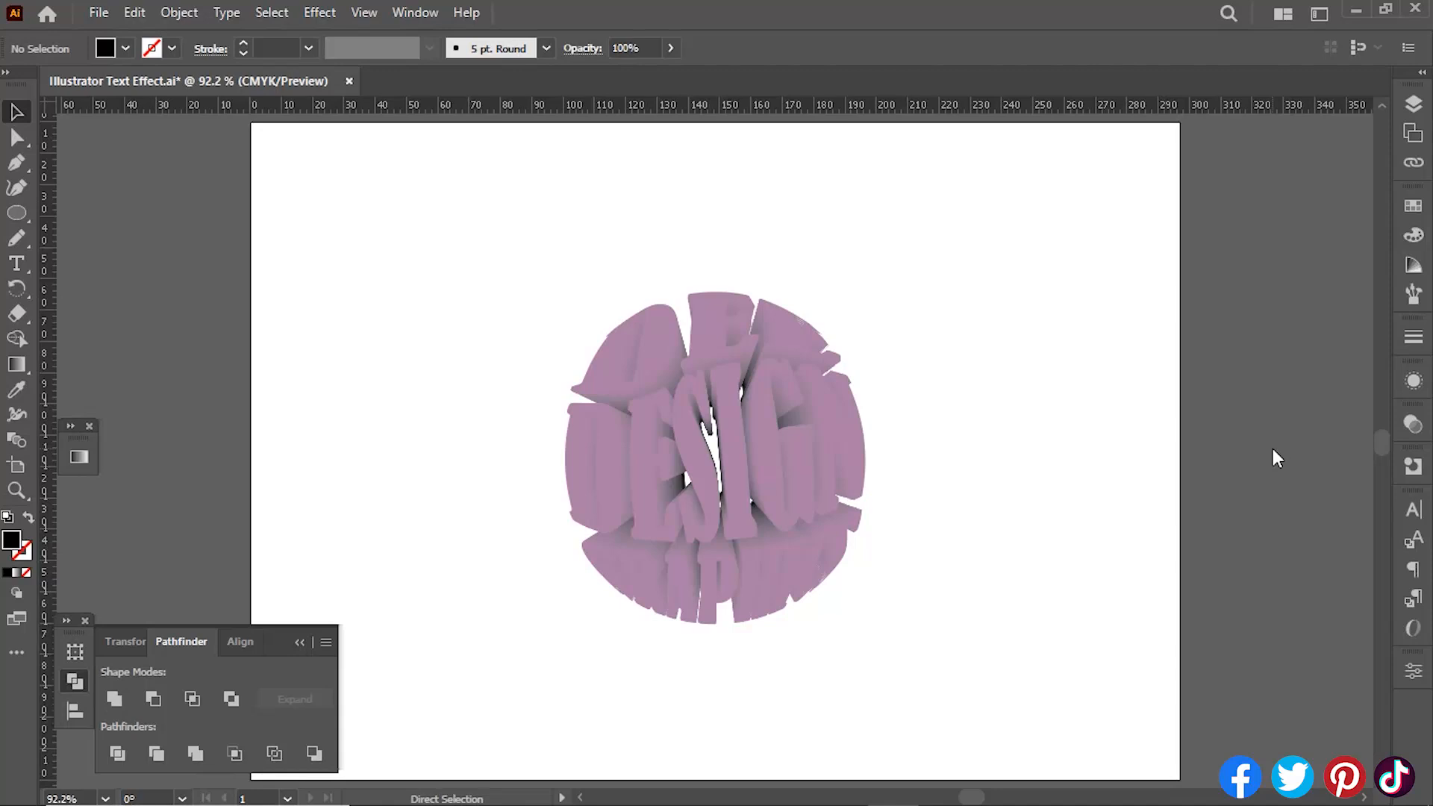
- Paste the full-size lettering over the blend, fill it with the swatch C=35 M=100 Y=35 K=10 and deselect it
{"action": "key", "text": "ctrl+v"}
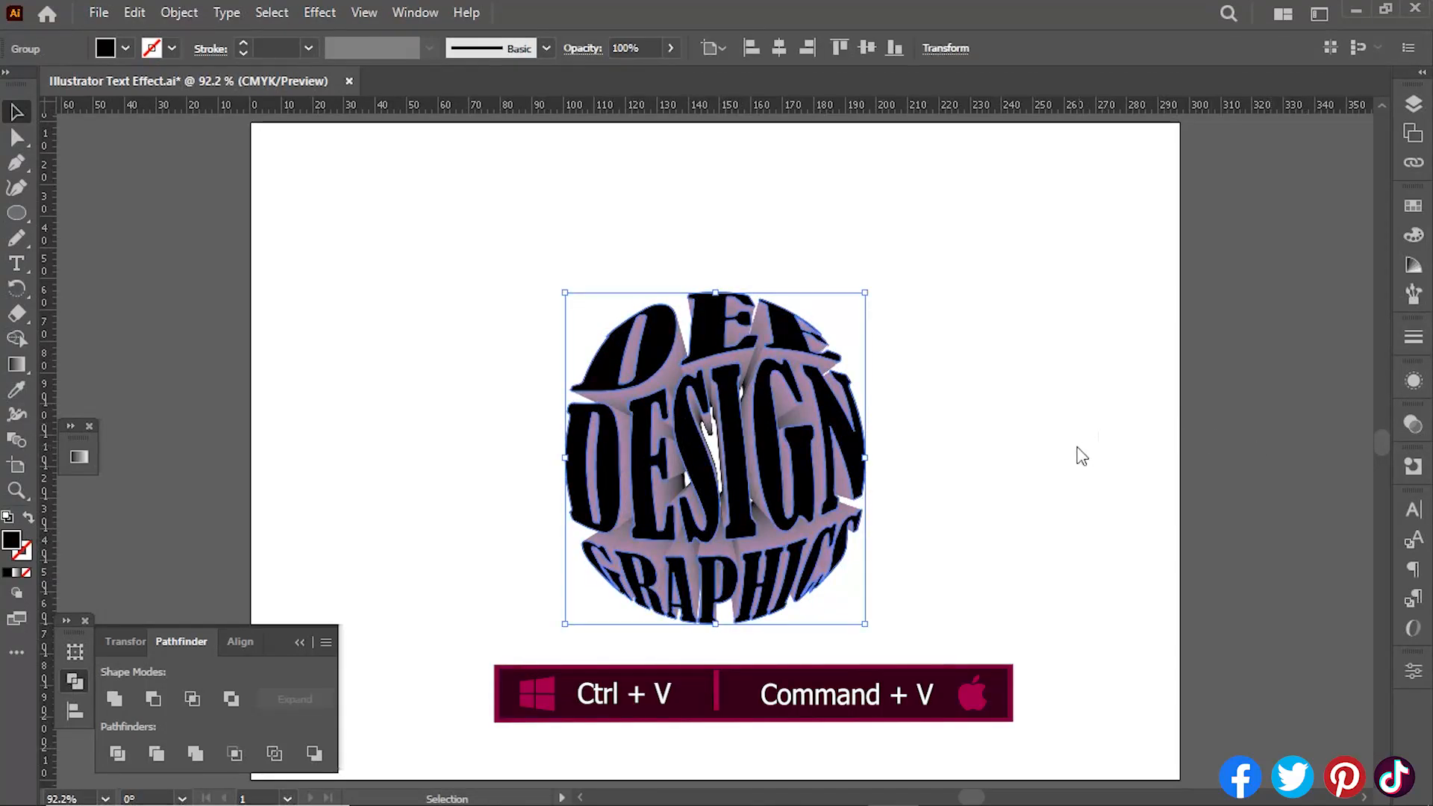
{"action": "left_click", "coordinate": [1408, 233]}
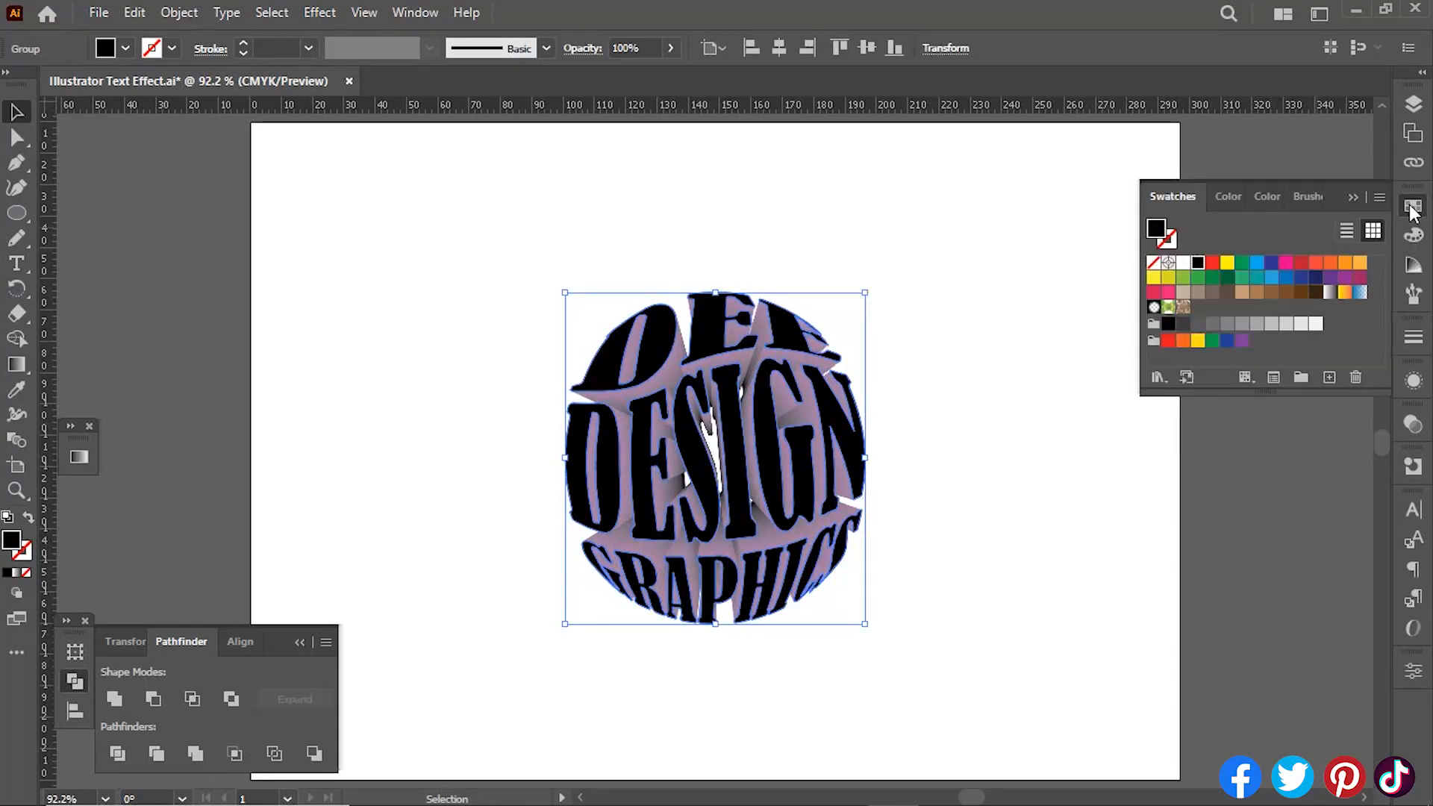
{"action": "left_click", "coordinate": [1359, 273]}
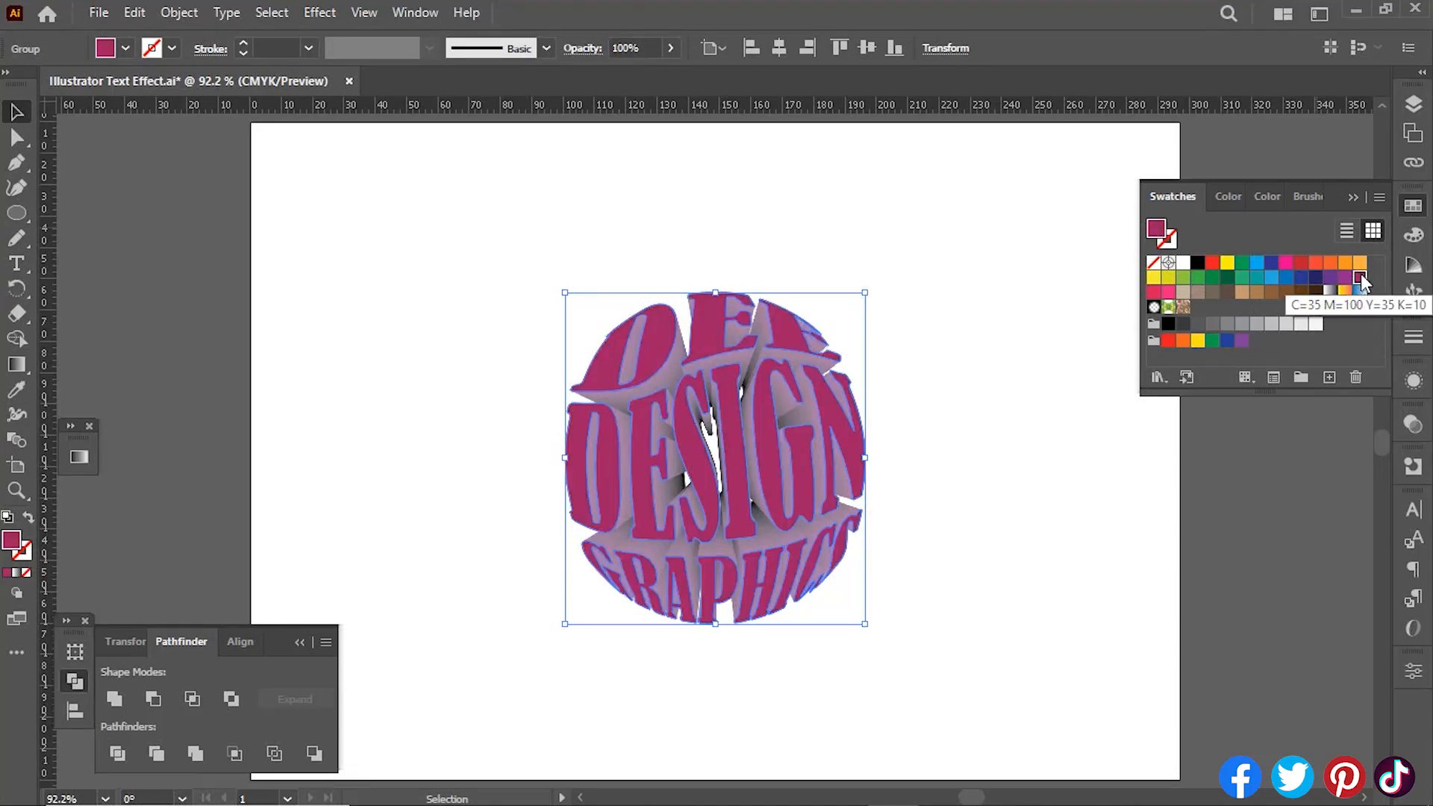
{"action": "left_click", "coordinate": [1007, 279]}
{"action": "left_click", "coordinate": [1416, 208]}
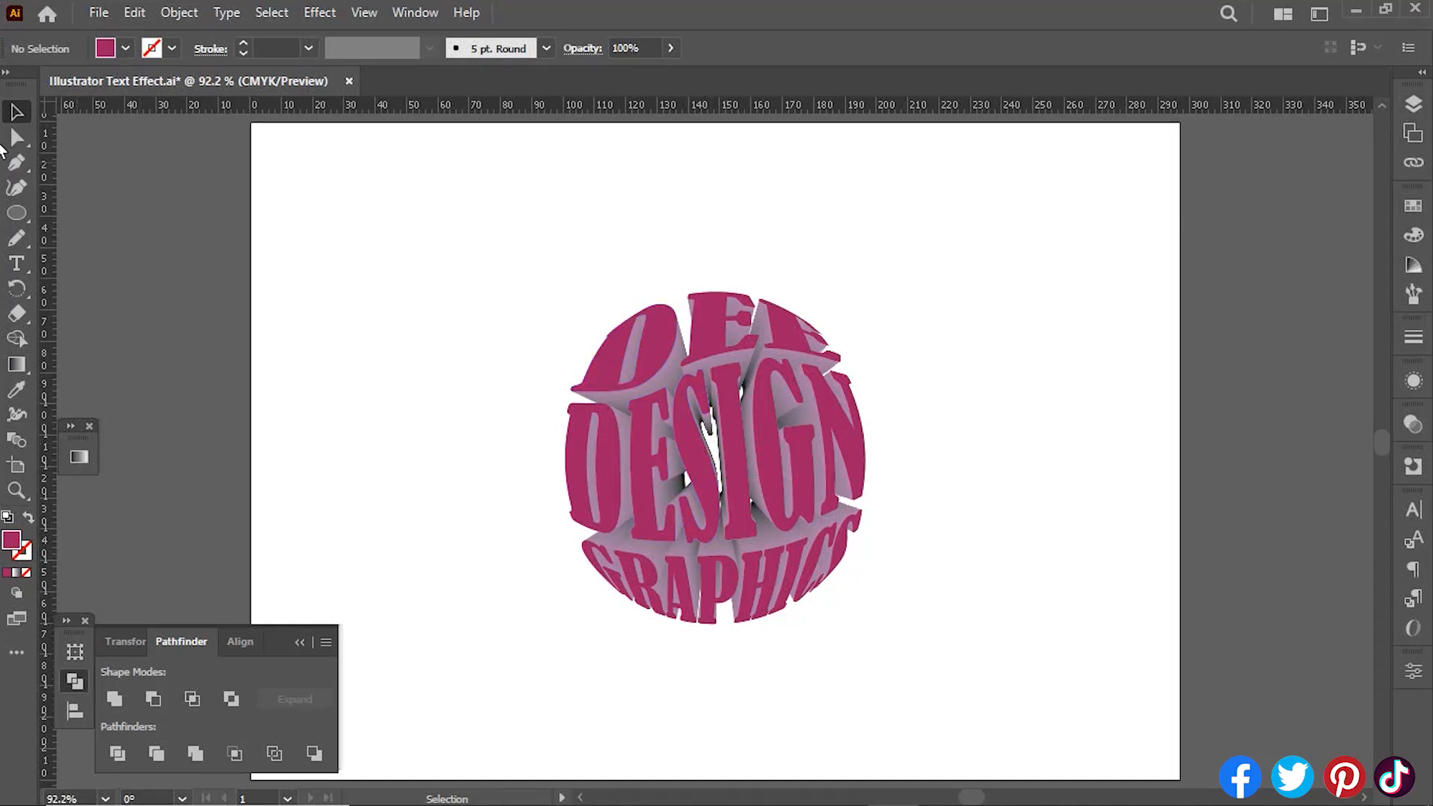
- Isolate the blend, move its small back lettering out beyond the upper left of the sphere, and exit isolation
{"action": "left_click", "coordinate": [683, 479]}
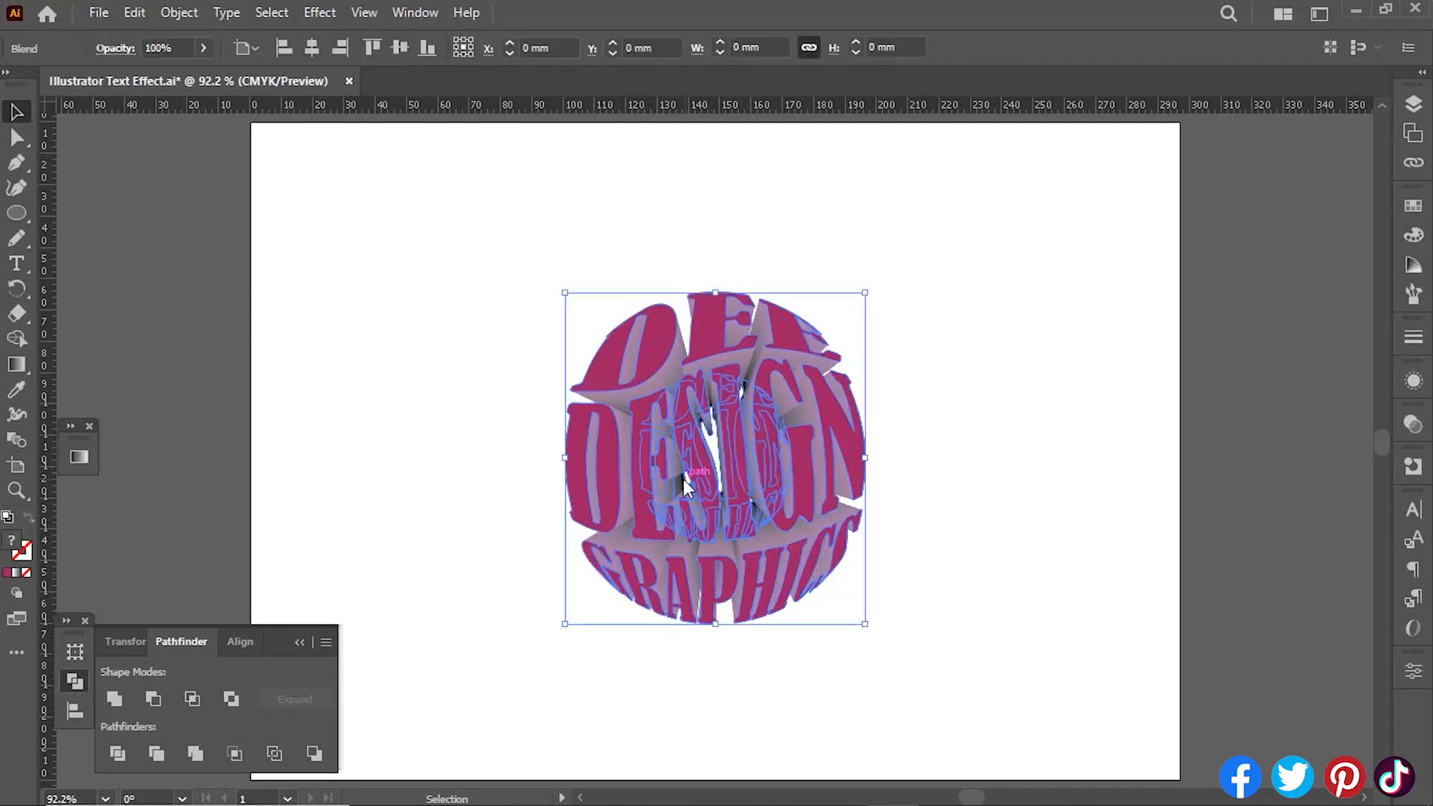
{"action": "double_click", "coordinate": [682, 479]}
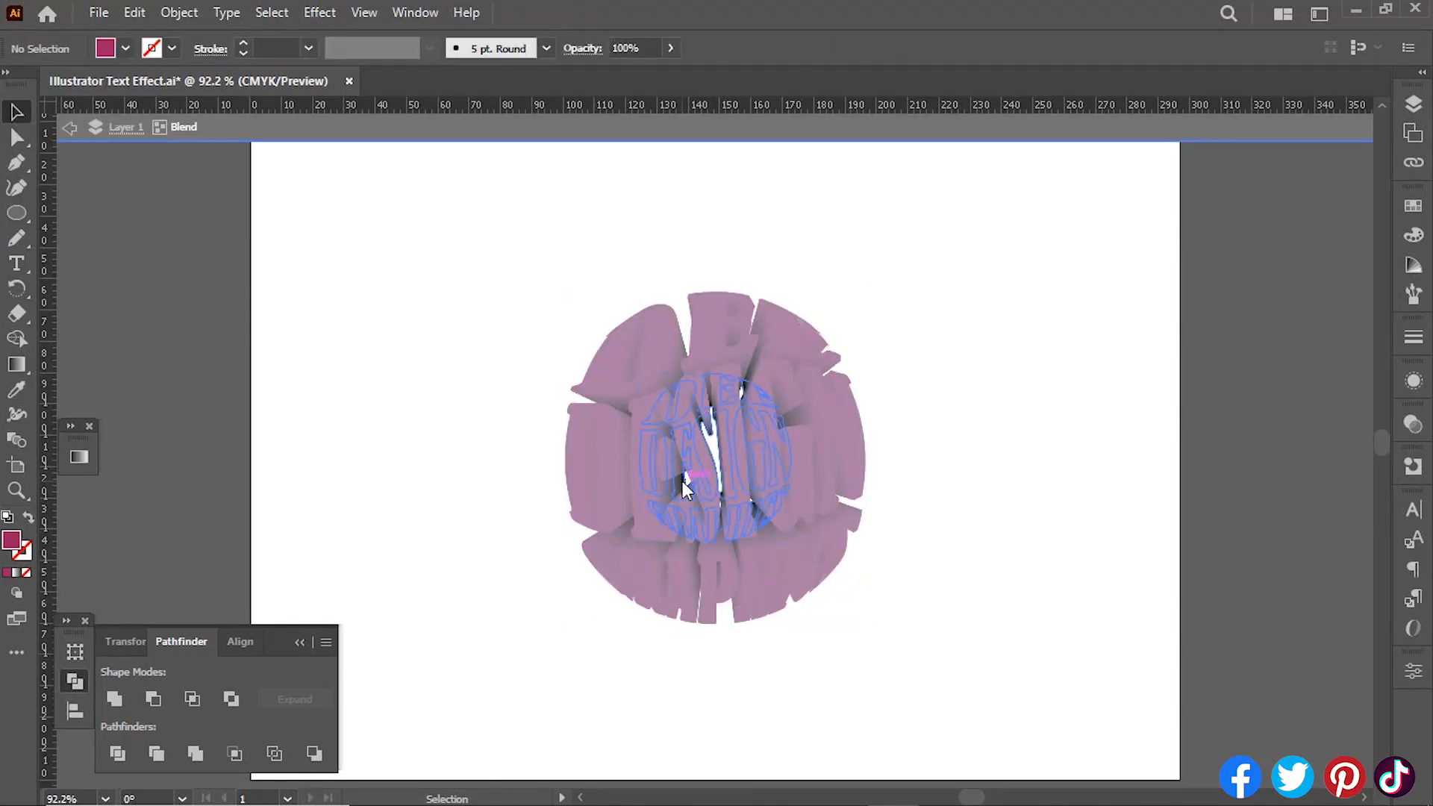
{"action": "left_click_drag", "start_coordinate": [679, 485], "coordinate": [448, 419]}
{"action": "double_click", "coordinate": [509, 275]}
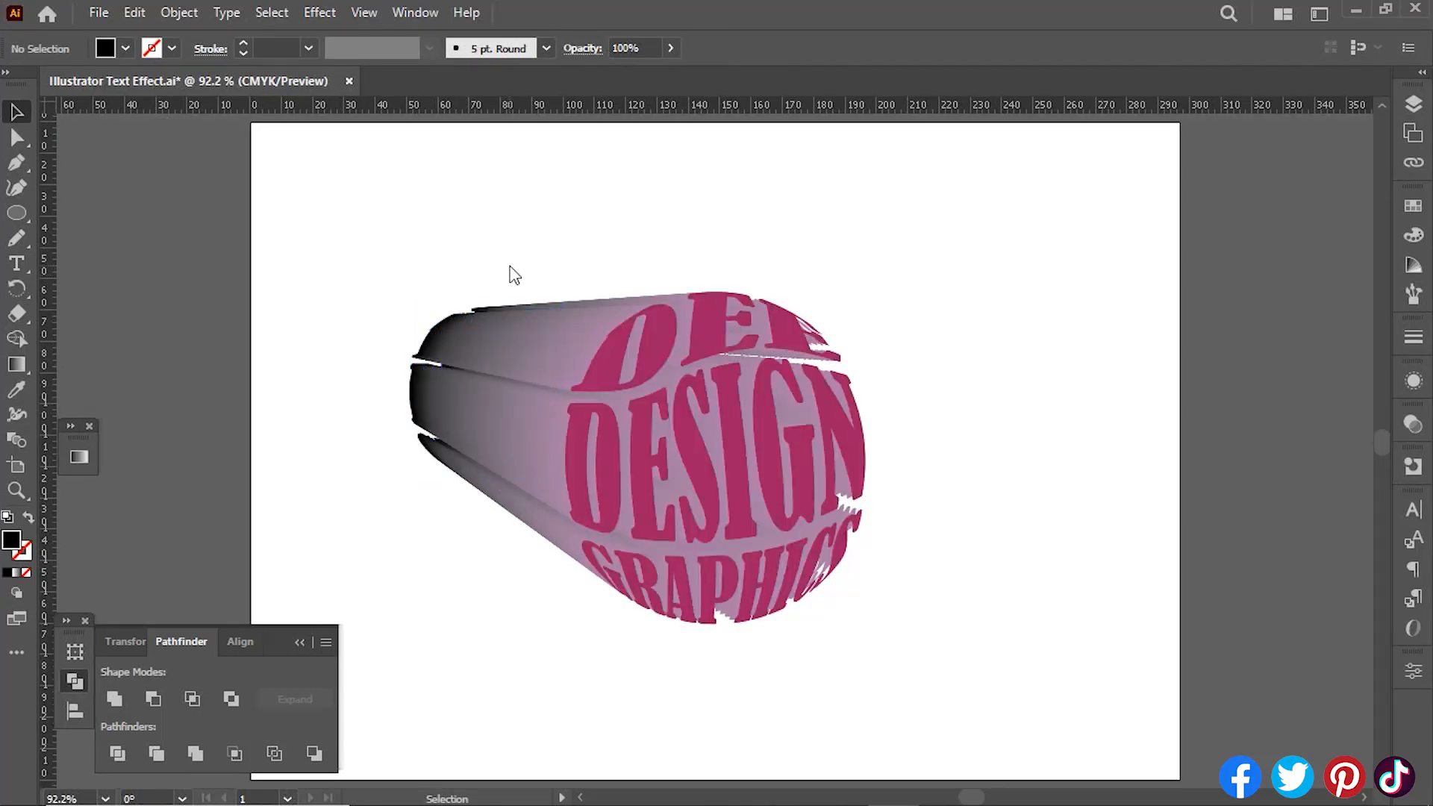
- Isolate the blend again, move the small back lettering behind the centre of the full-size words, and exit isolation
{"action": "left_click", "coordinate": [408, 395]}
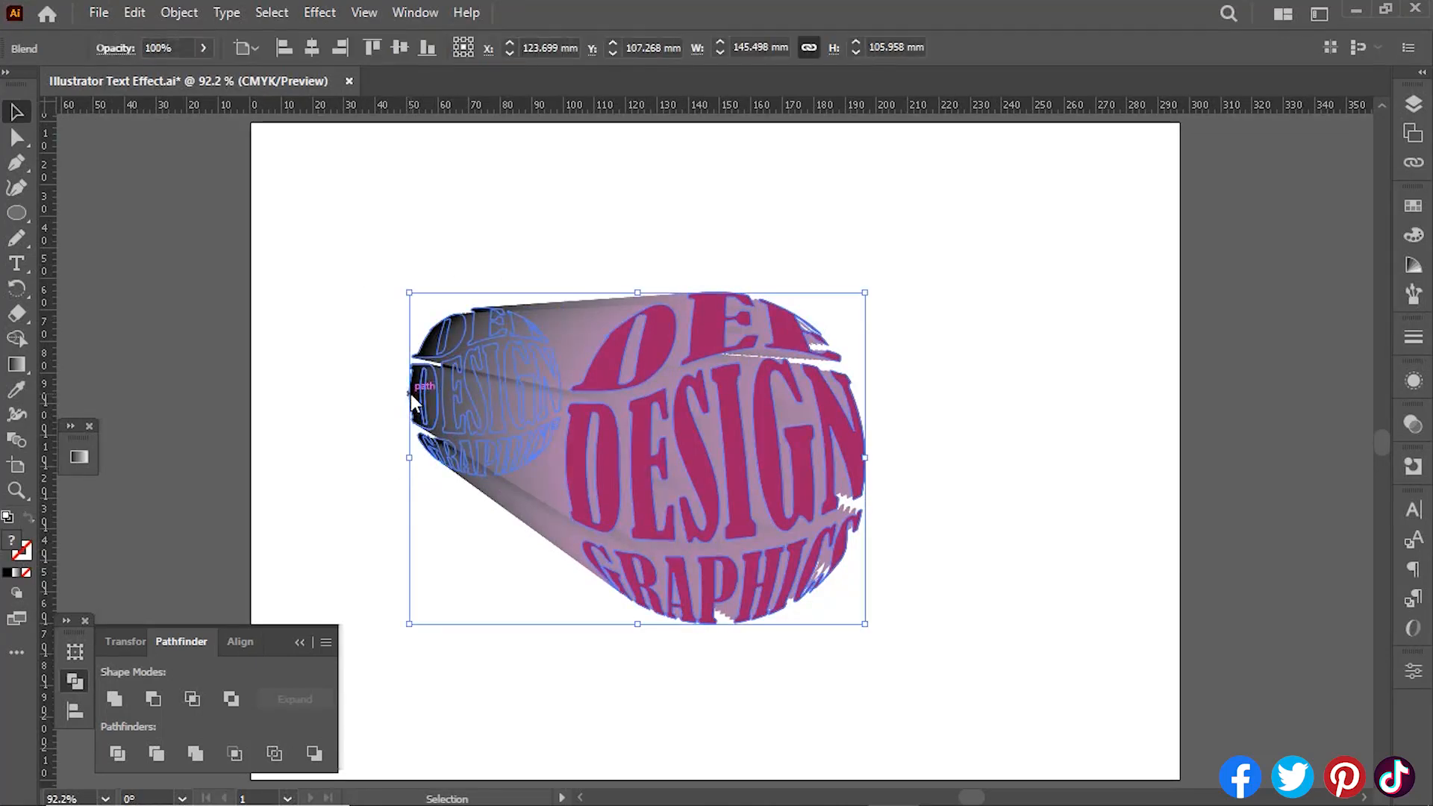
{"action": "double_click", "coordinate": [458, 409]}
{"action": "left_click", "coordinate": [469, 416]}
{"action": "left_click_drag", "start_coordinate": [453, 400], "coordinate": [695, 464]}
{"action": "left_click", "coordinate": [1019, 316]}
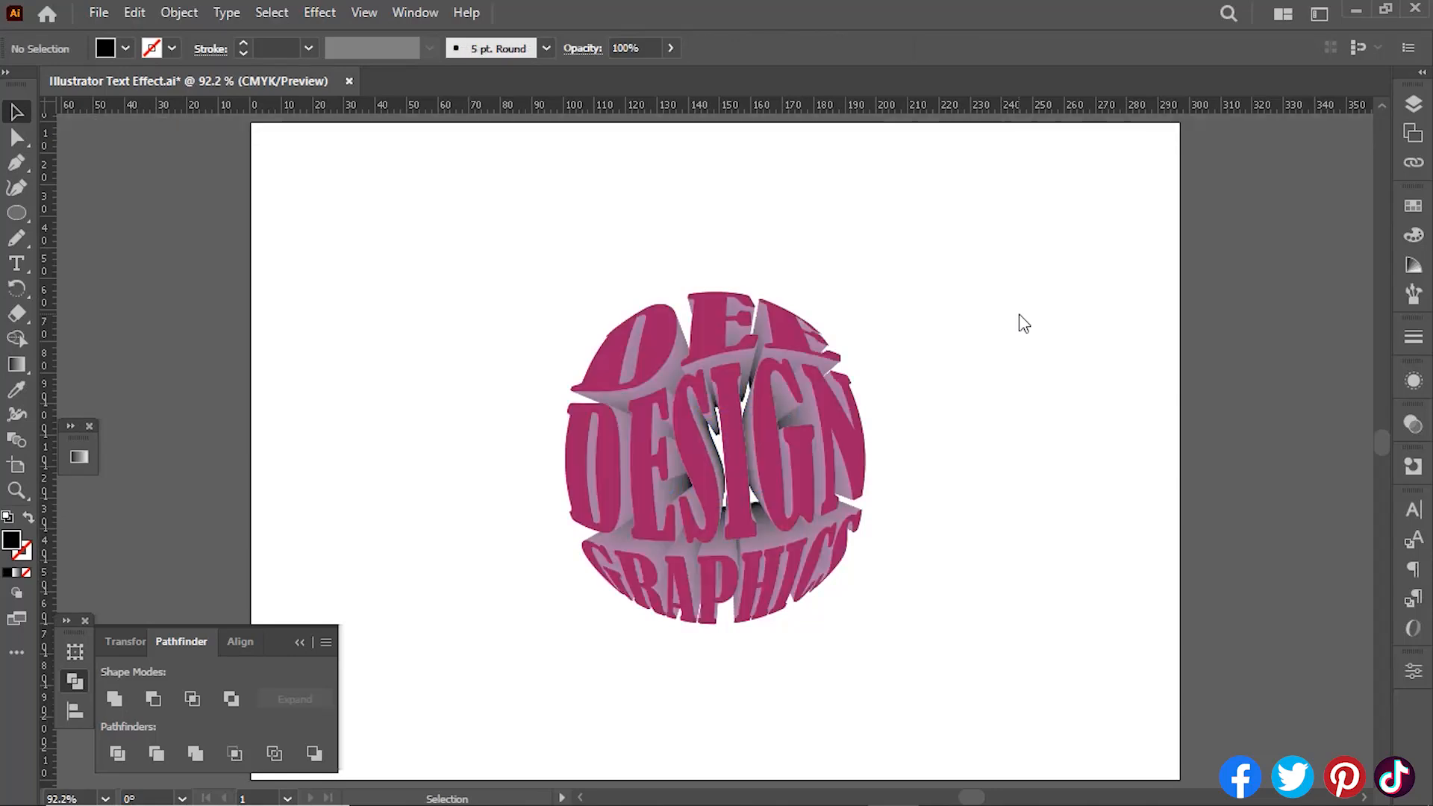